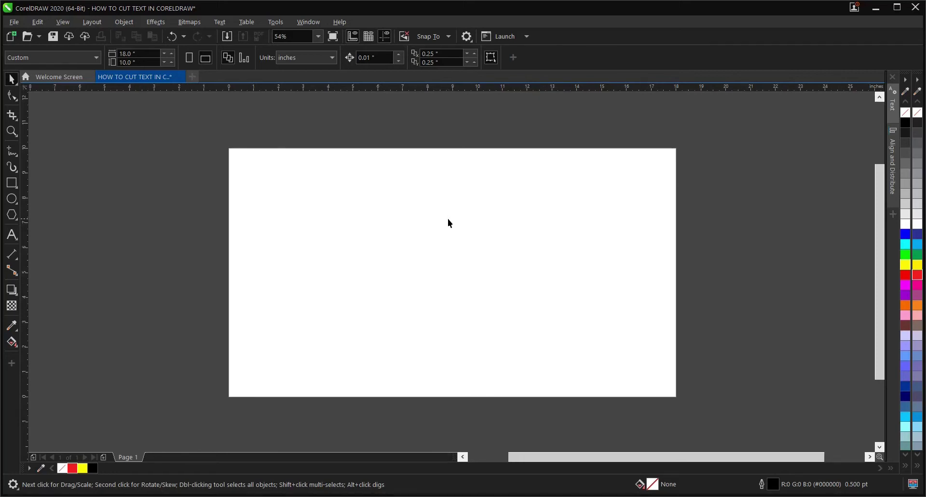
Step: Type the word HEY as text on the page
click(12, 235)
click(386, 238)
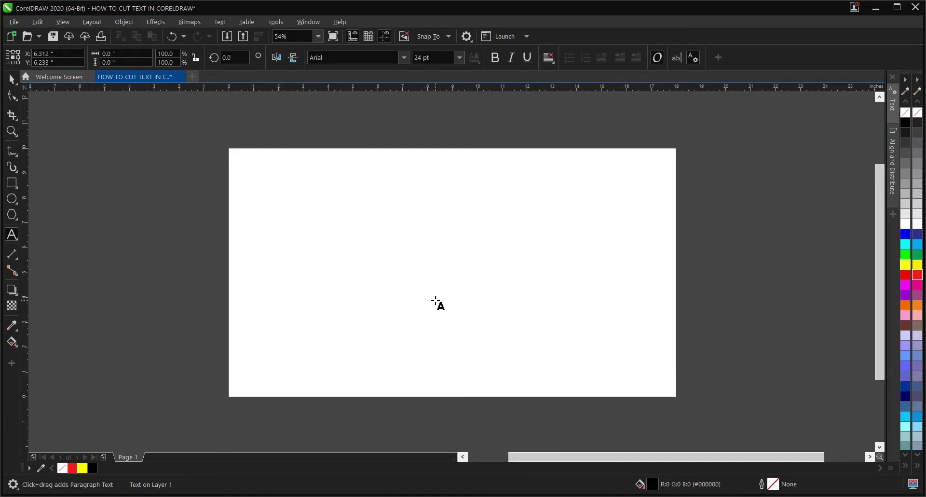
text(HEY)
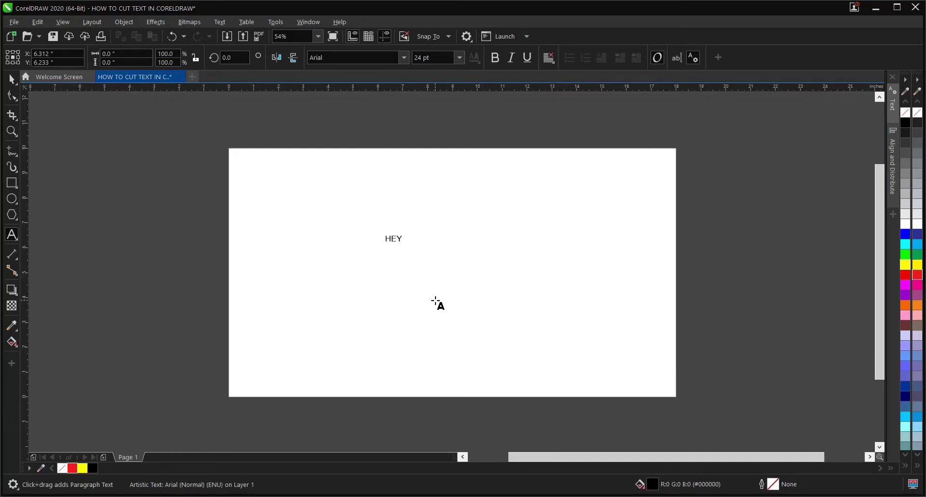
Step: Enlarge HEY, set it to Candara Bold and centre it on the page
click(11, 79)
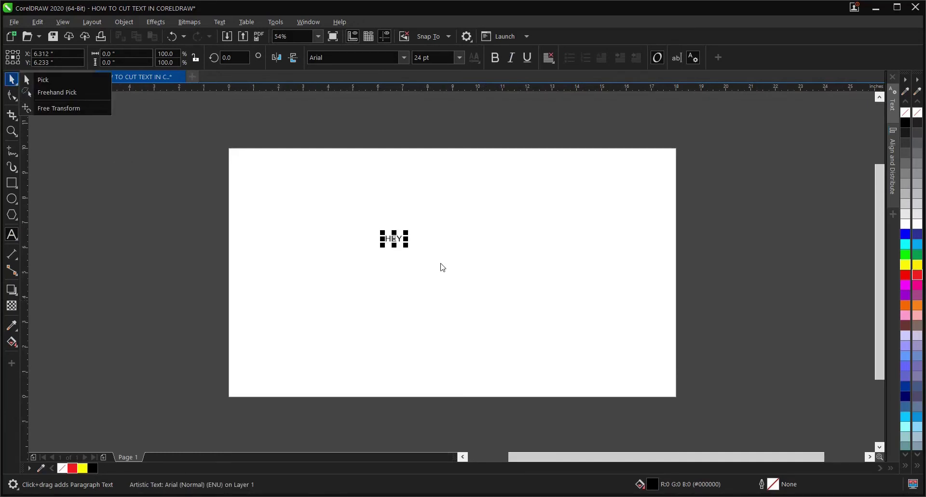
click(54, 78)
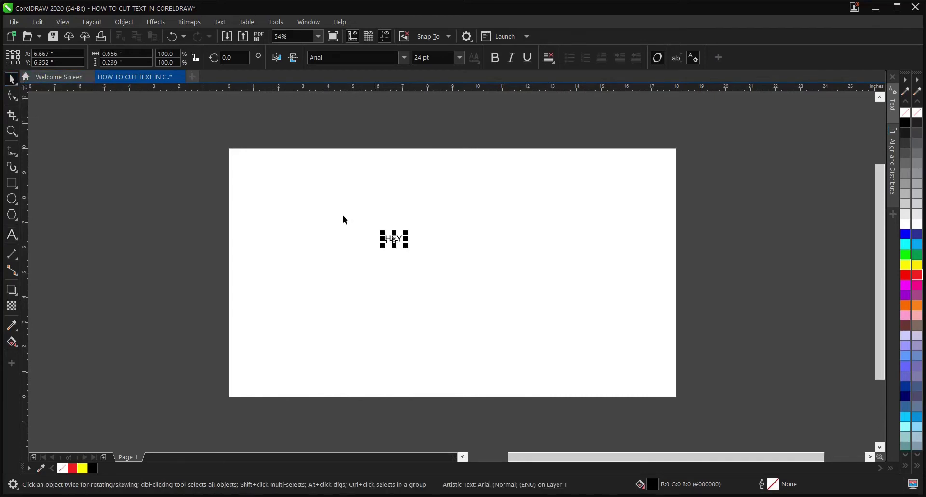
drag(408, 246, 508, 348)
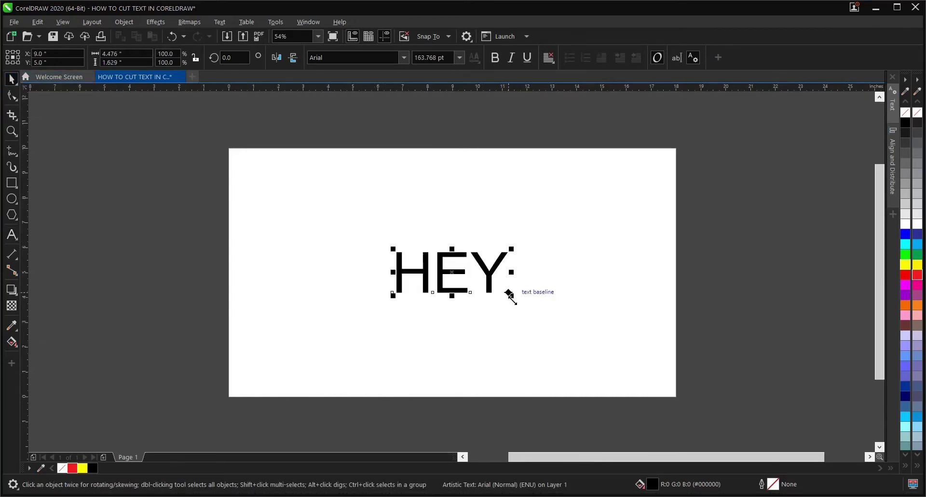
drag(513, 300, 553, 342)
click(404, 58)
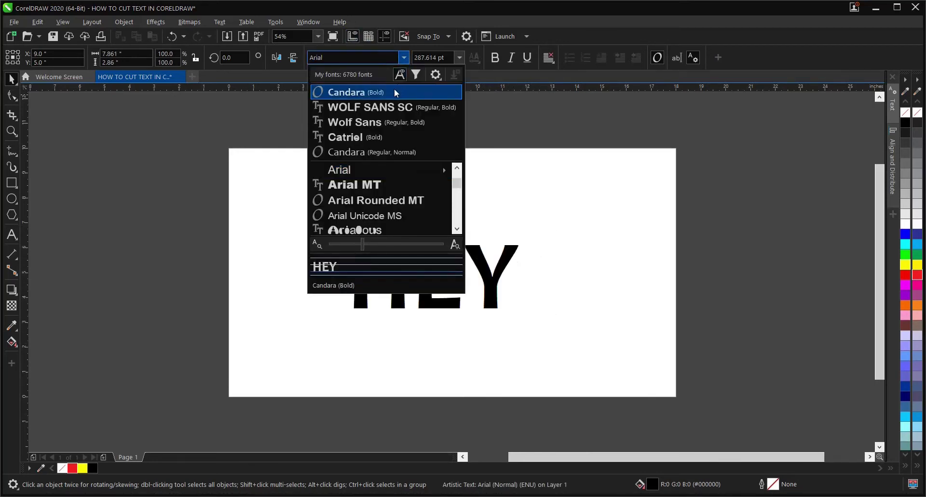
click(395, 91)
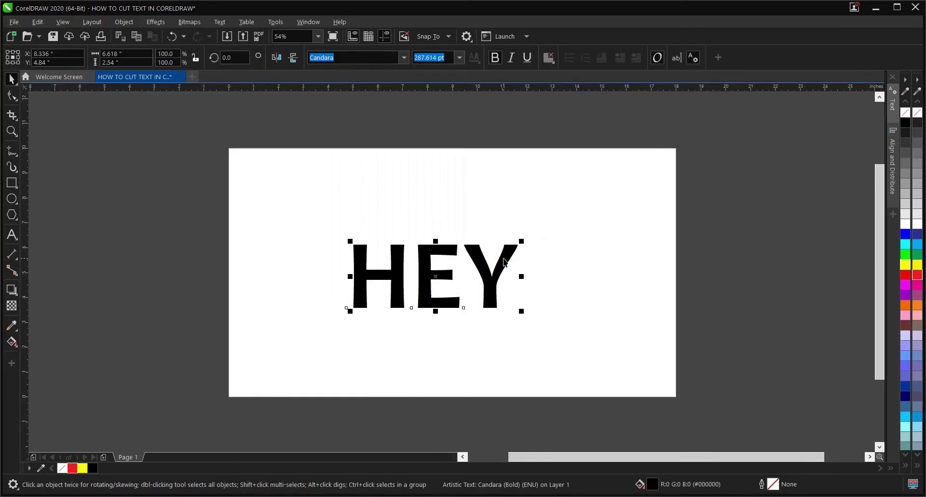
key(p)
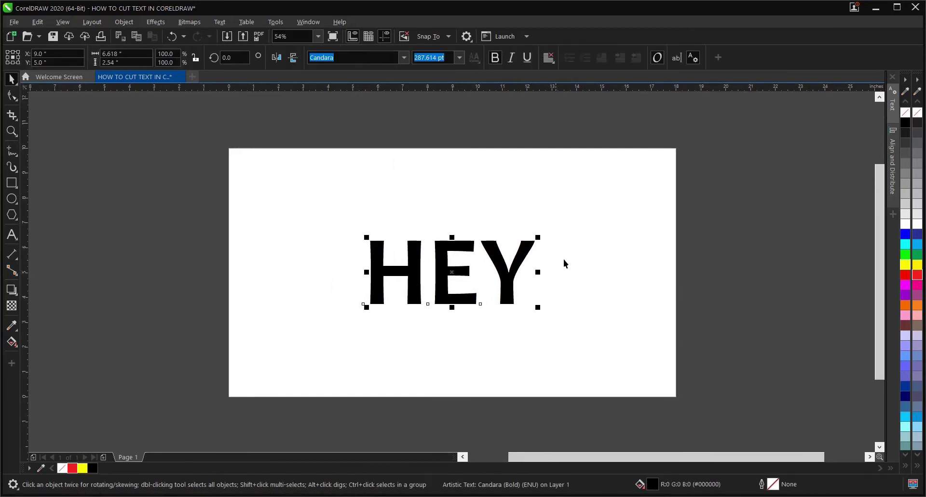
click(521, 267)
Step: Draw a thin bar across HEY, tilt it diagonally, and fill it red without outline
click(215, 252)
click(12, 183)
drag(232, 277, 521, 280)
key(space)
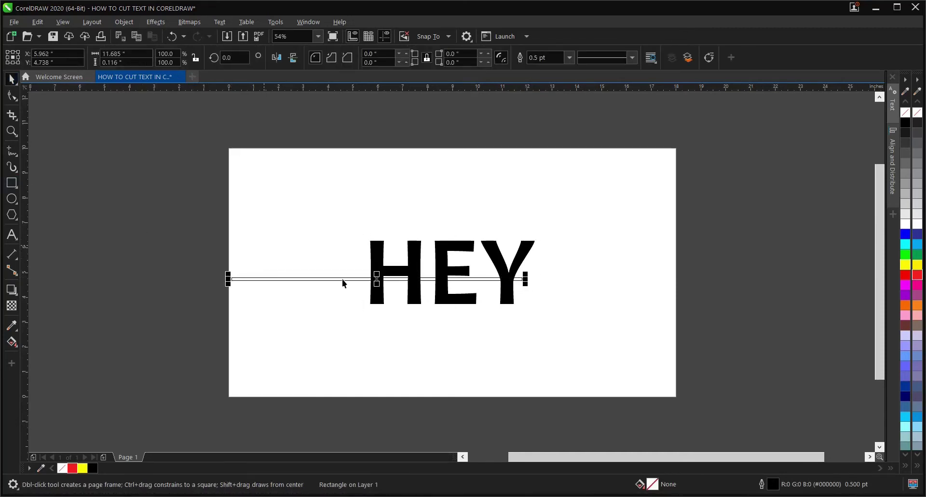
click(383, 280)
mouse_move(525, 274)
mouse_down()
mouse_move(507, 221)
mouse_move(530, 232)
mouse_move(550, 227)
mouse_up()
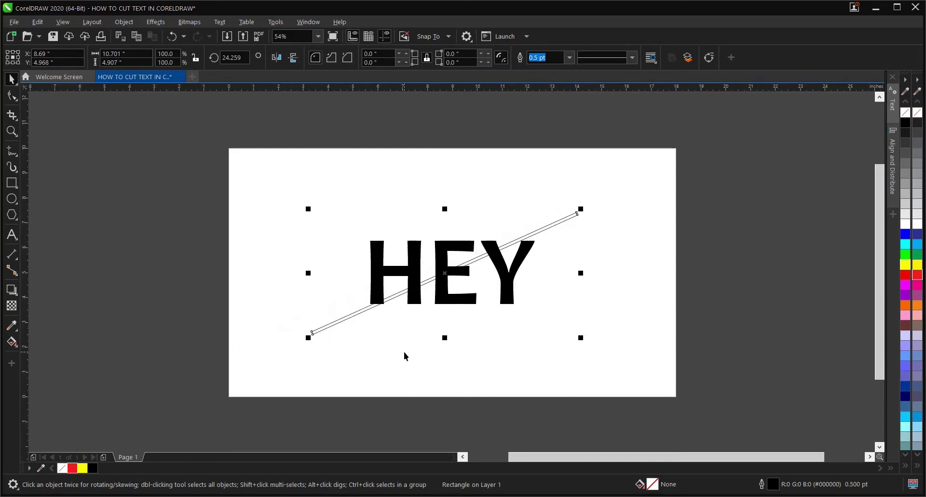
click(72, 468)
right_click(62, 468)
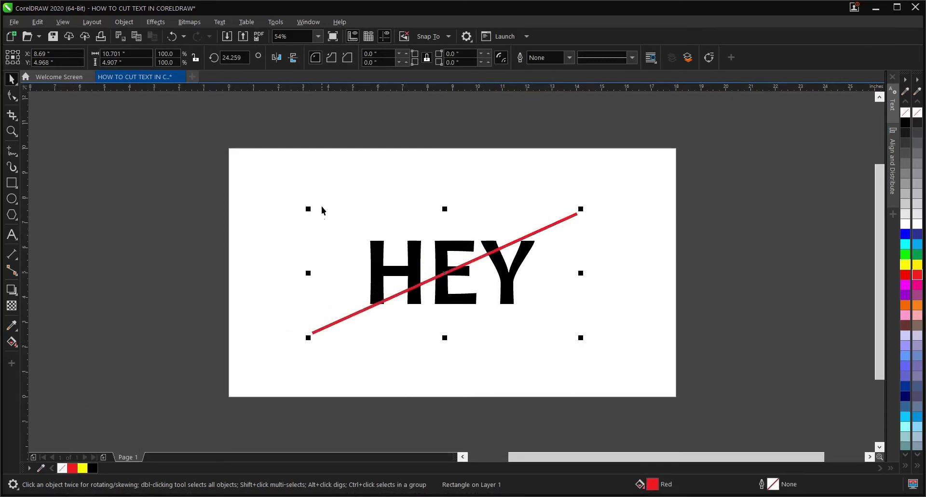
Step: Trim HEY with the red bar and move the bar off the letters
drag(261, 170, 620, 372)
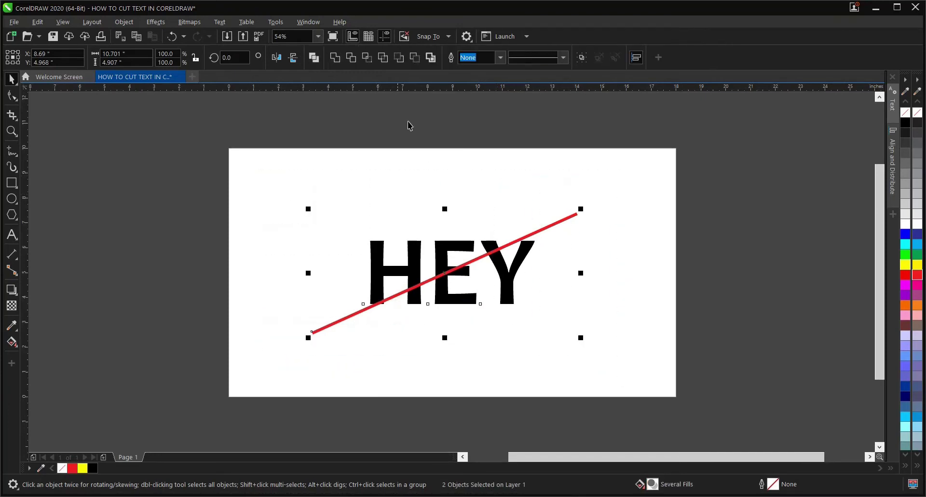
click(351, 56)
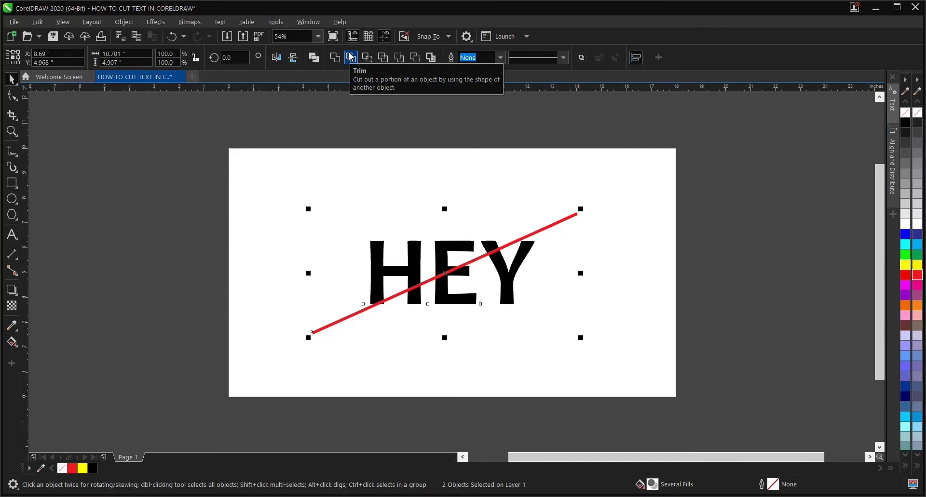
click(555, 252)
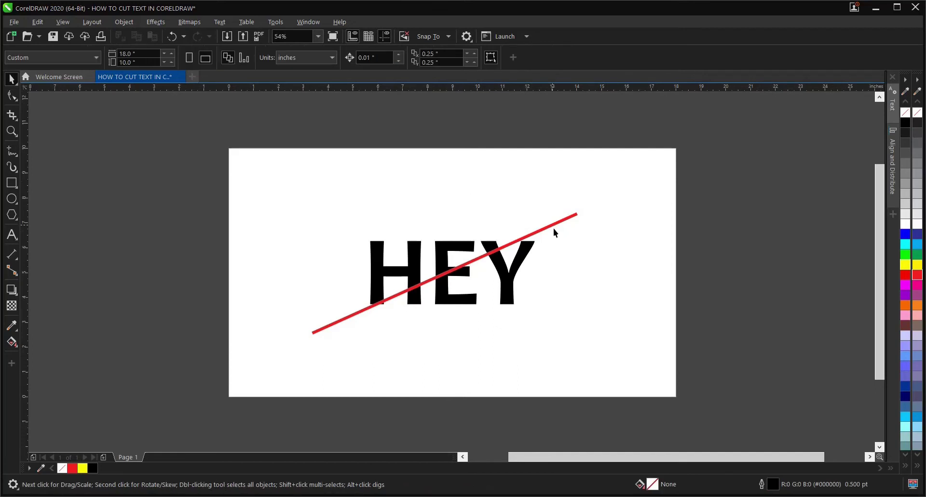
mouse_move(552, 224)
mouse_down()
mouse_move(424, 196)
mouse_move(415, 182)
mouse_up()
click(456, 281)
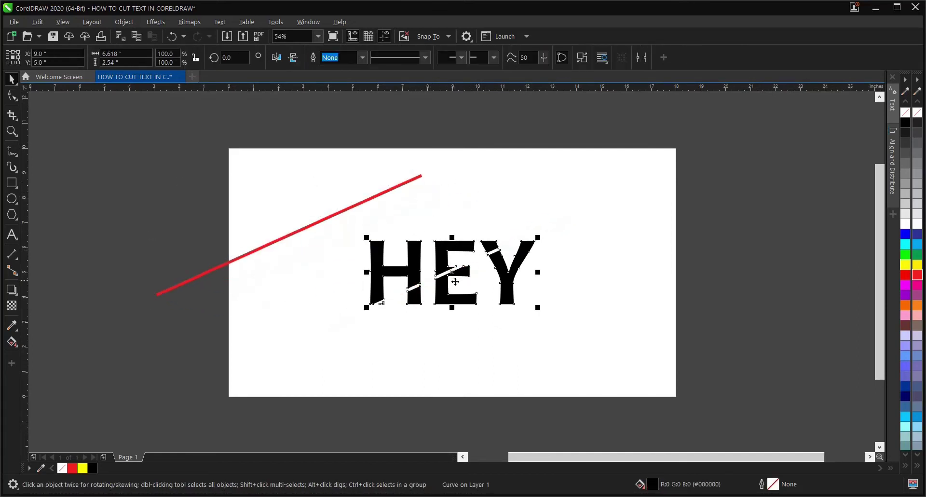
scroll(455, 282, up, 2)
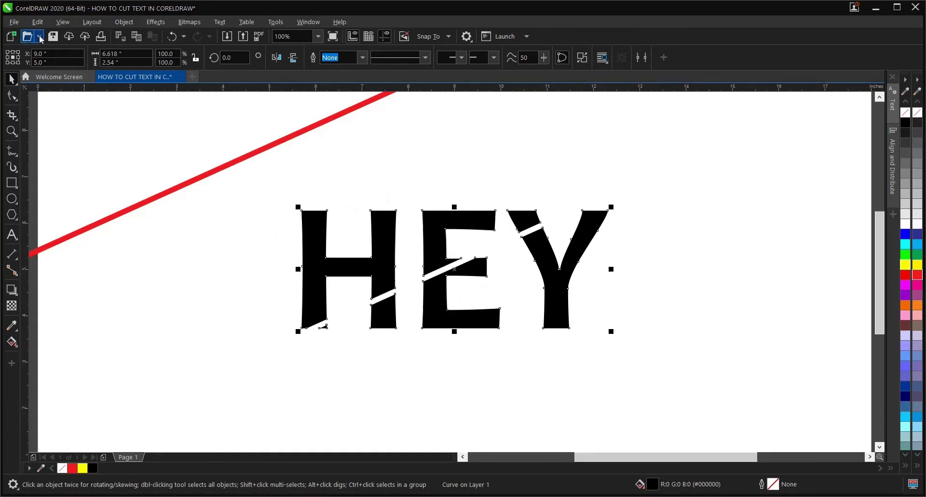
Step: Break HEY apart and colour the H, lower E and Y's top-left piece red
click(124, 22)
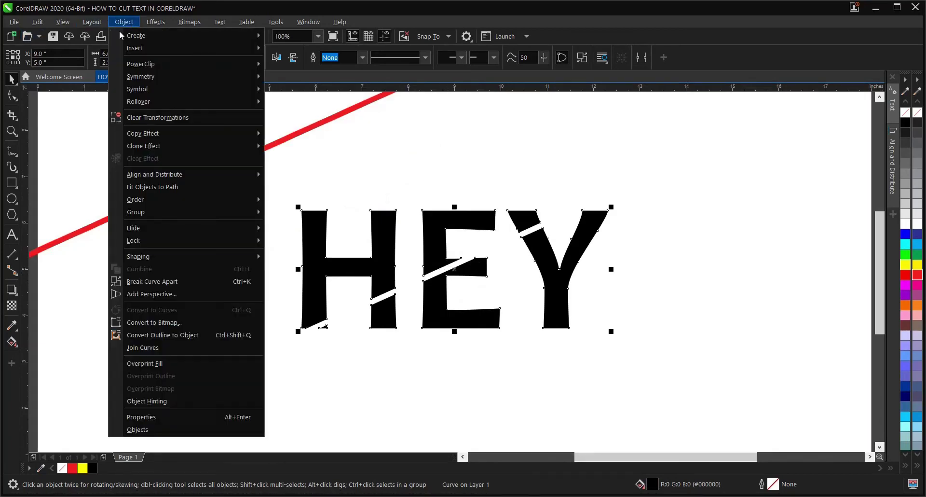
click(151, 281)
click(250, 317)
click(357, 269)
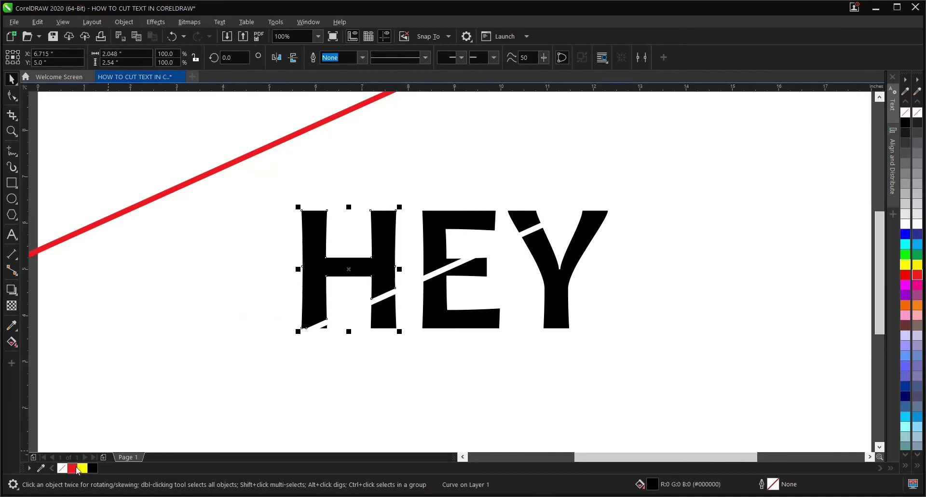
click(76, 468)
click(437, 222)
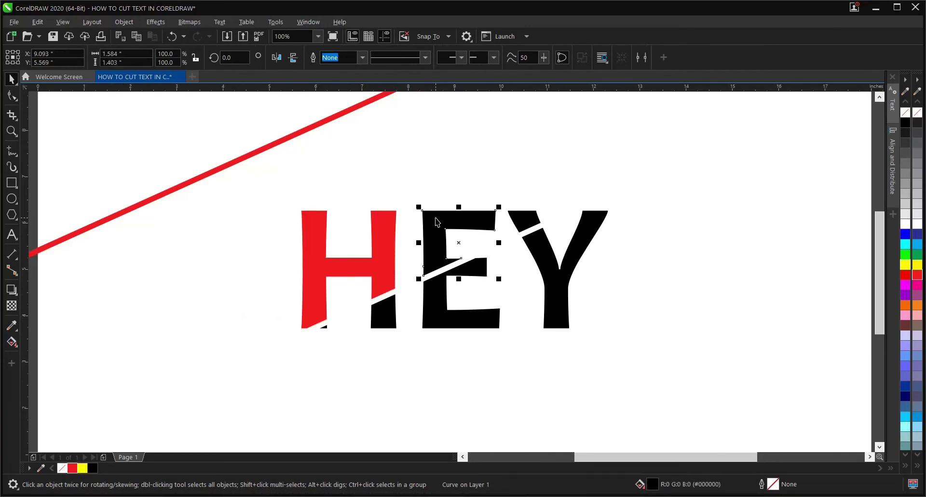
click(453, 325)
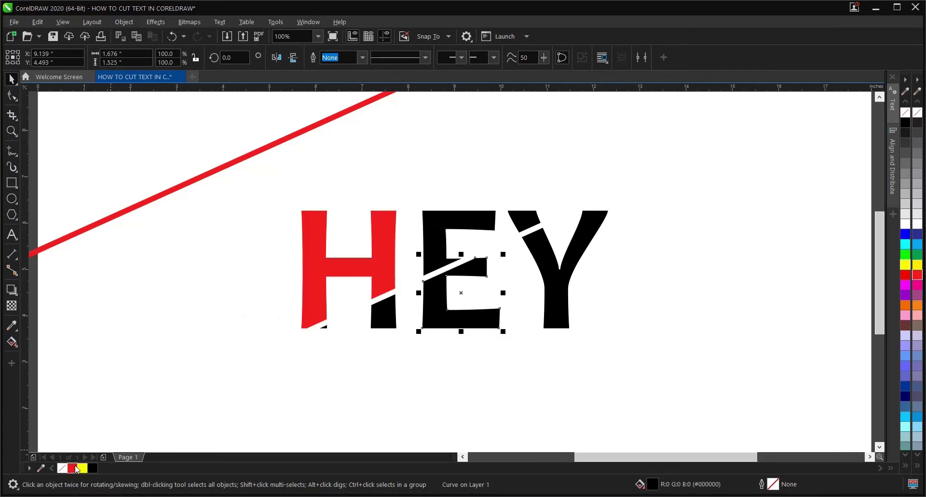
click(73, 467)
click(529, 220)
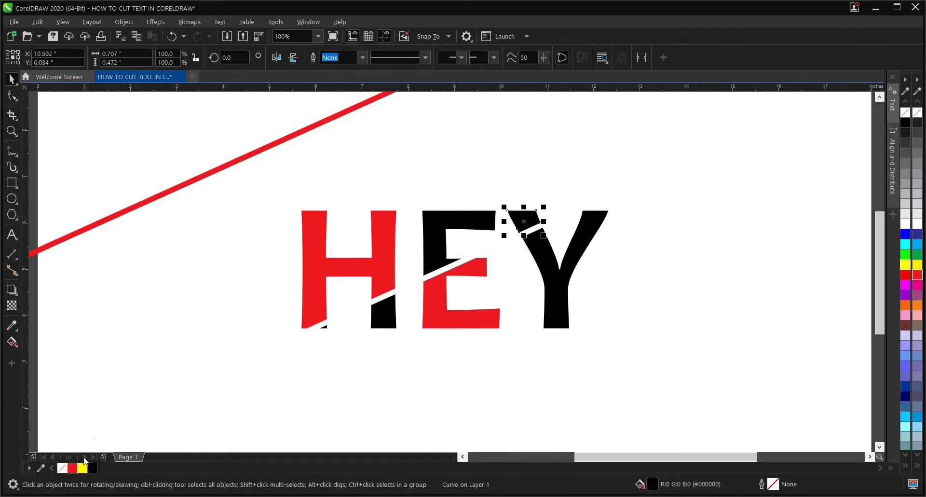
click(72, 468)
click(186, 375)
Step: Shift the pieces below the cut slightly down to widen the diagonal gap
scroll(429, 300, down, 2)
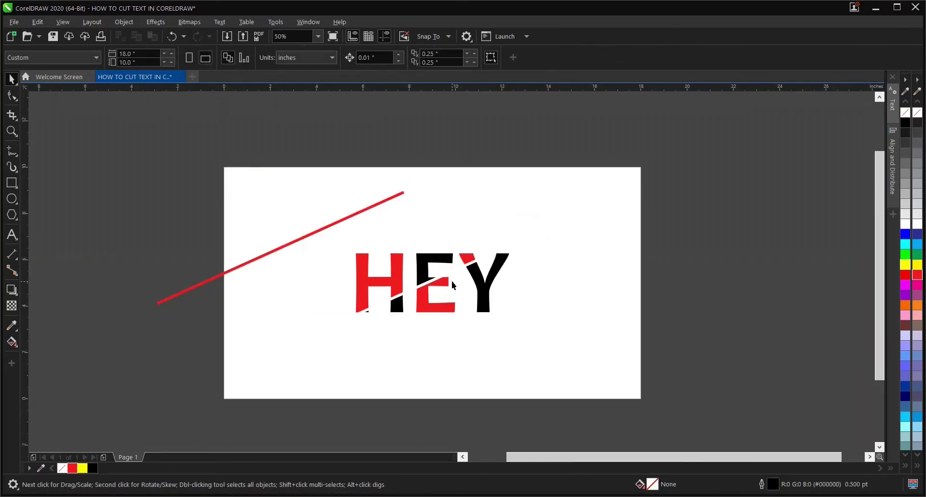
scroll(452, 280, up, 2)
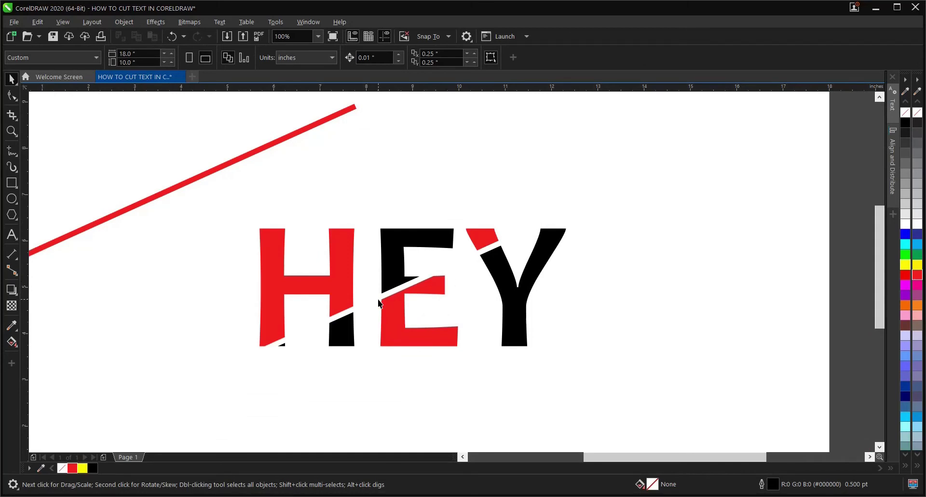
drag(212, 315, 509, 404)
drag(368, 313, 368, 321)
scroll(415, 287, down, 1)
scroll(448, 292, up, 1)
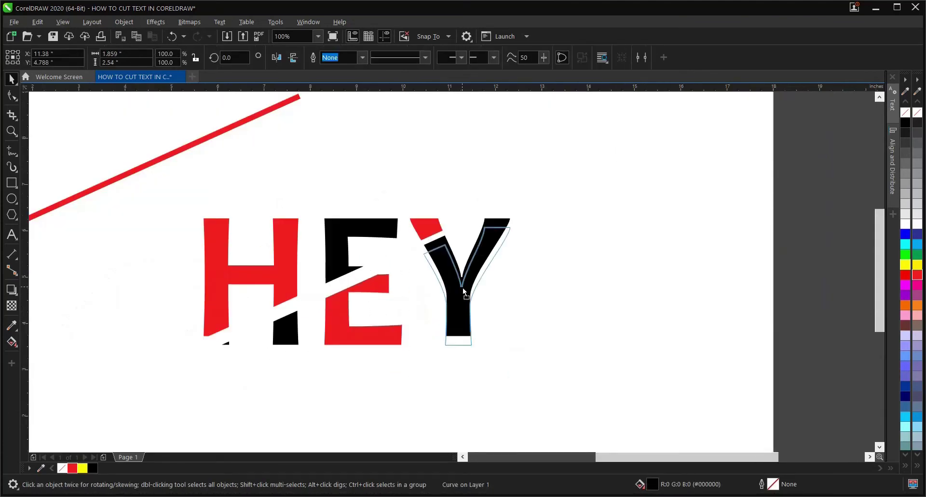
drag(449, 292, 460, 293)
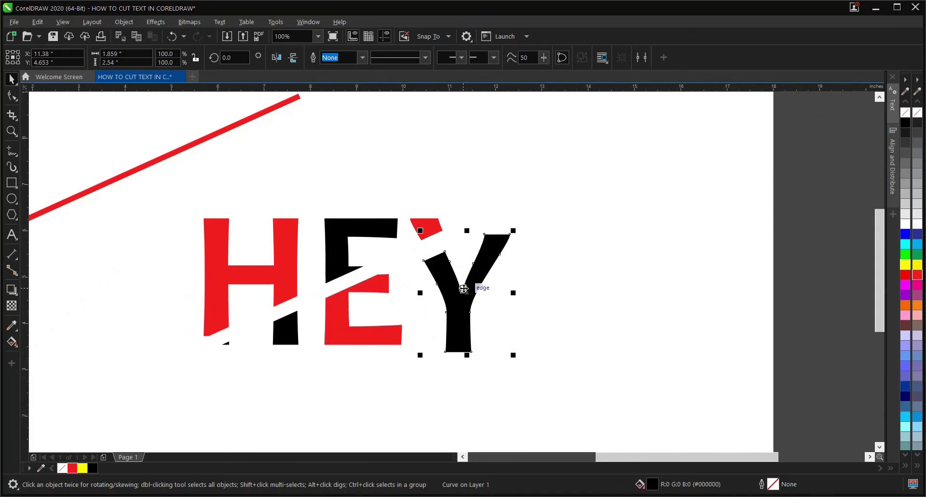
click(541, 274)
scroll(474, 302, down, 1)
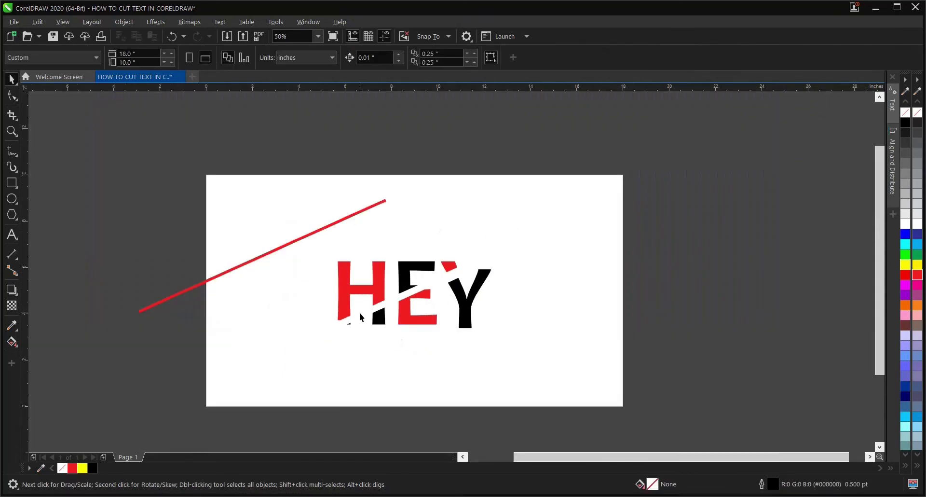
scroll(383, 320, up, 1)
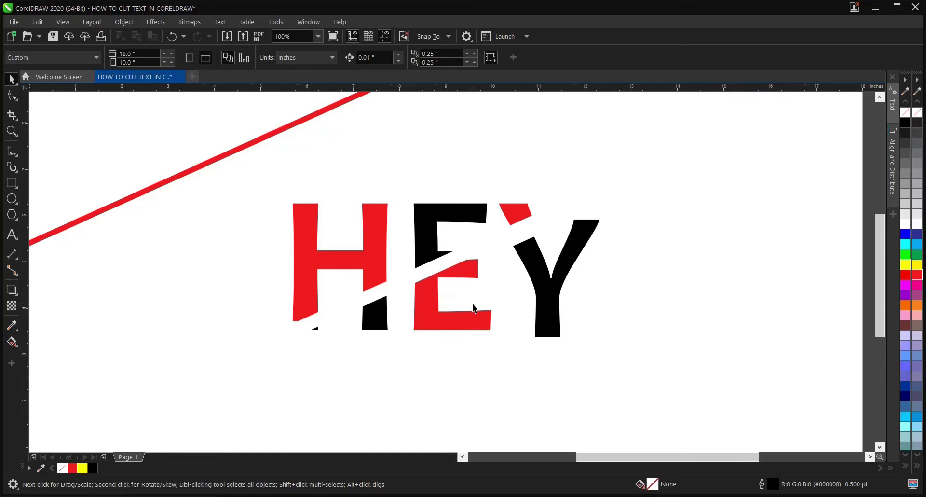
scroll(472, 304, down, 1)
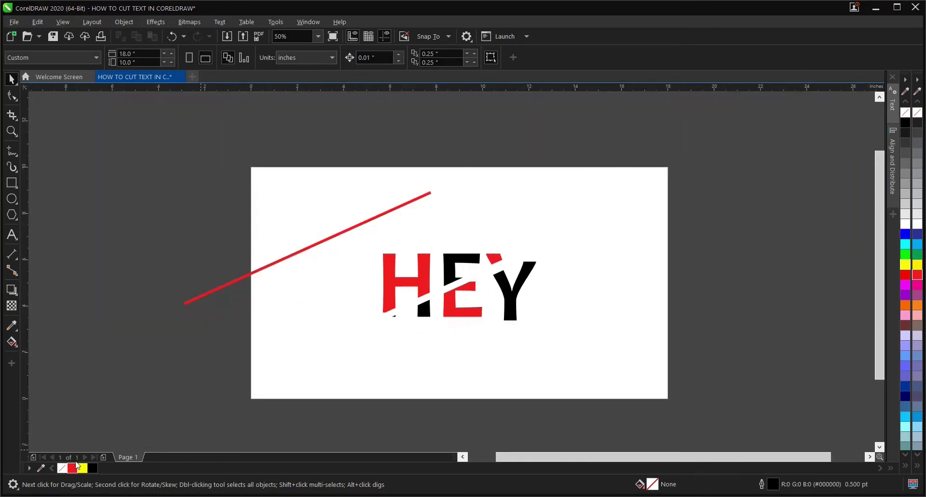
Step: Add a second page and type HEY on it
click(103, 457)
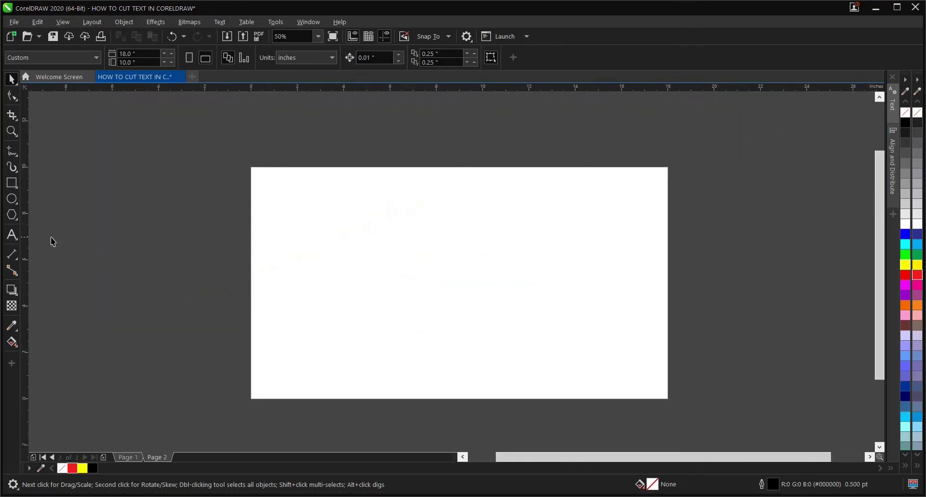
click(10, 235)
click(452, 278)
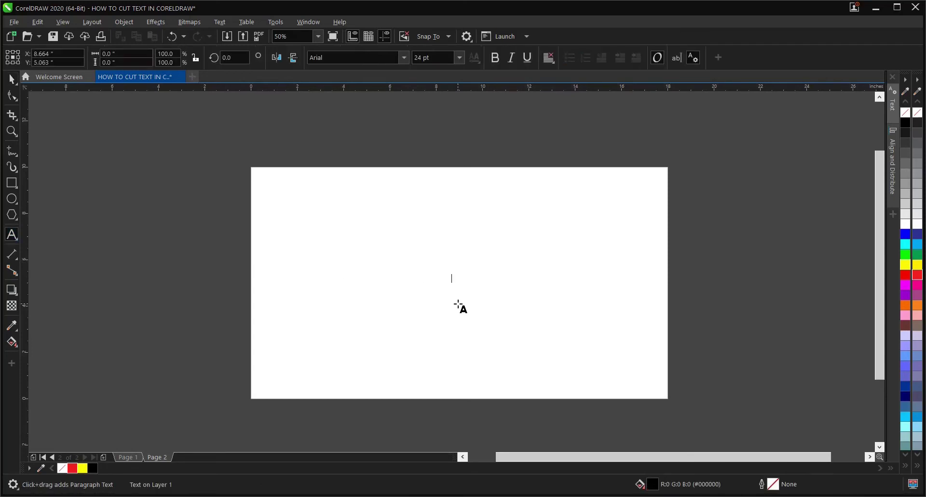
text(HEY)
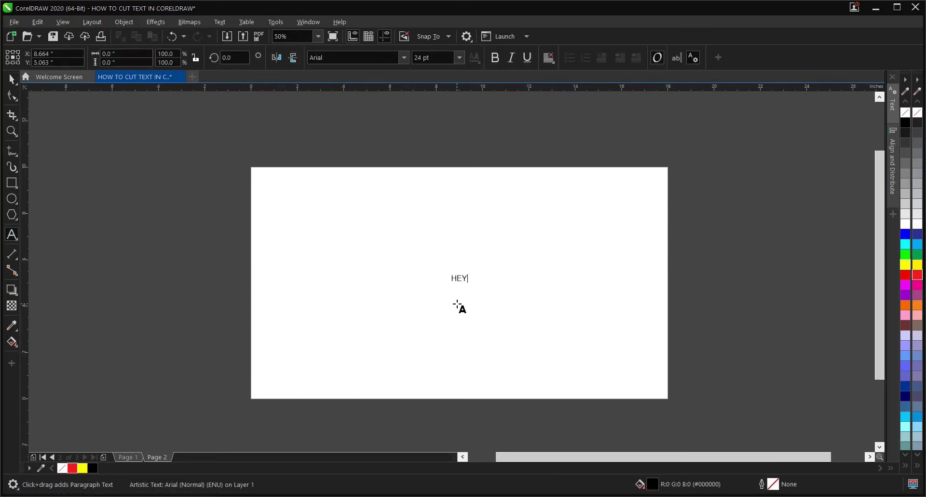
key(ctrl+space)
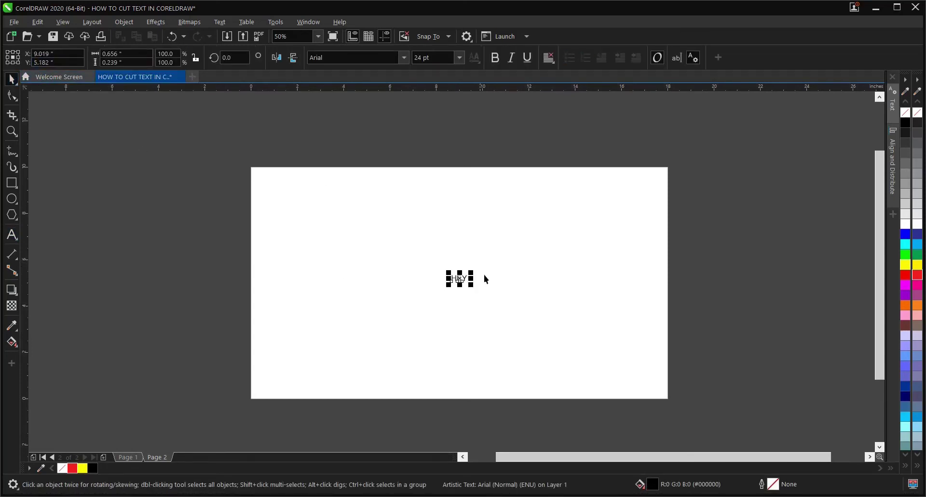
Step: Set HEY to Candara and enlarge it to about 220 pt
drag(471, 285, 506, 329)
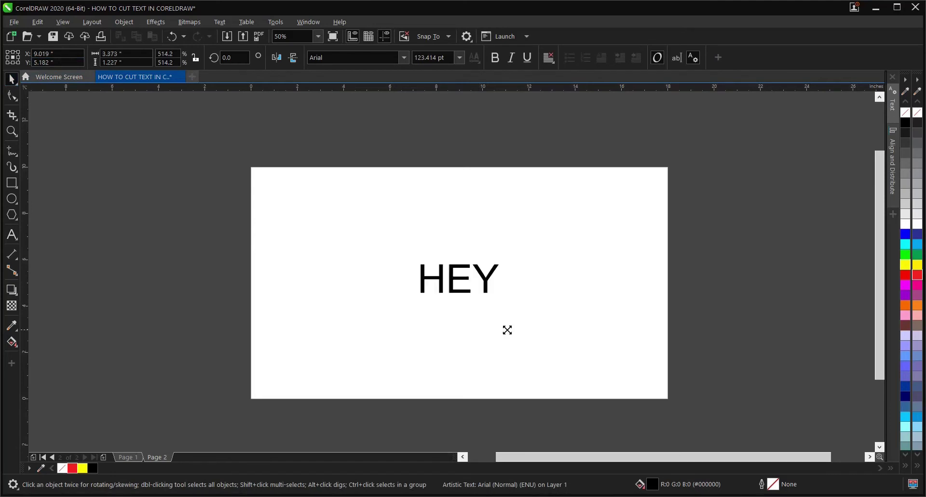
click(404, 58)
click(381, 85)
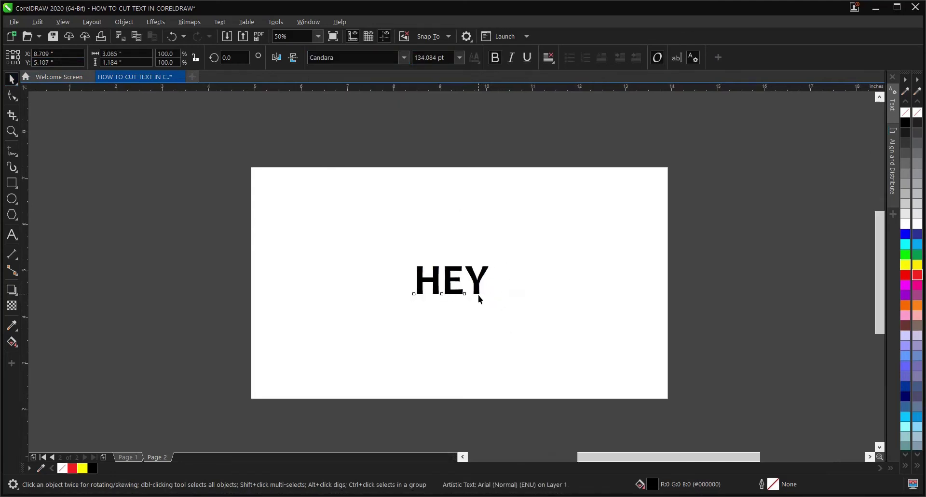
scroll(480, 299, up, 1)
drag(501, 296, 548, 335)
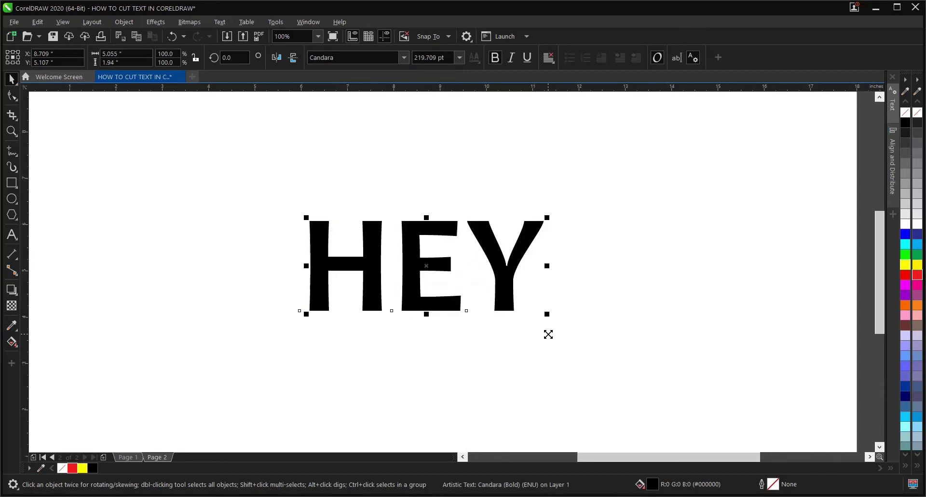
scroll(555, 304, down, 1)
scroll(519, 286, up, 1)
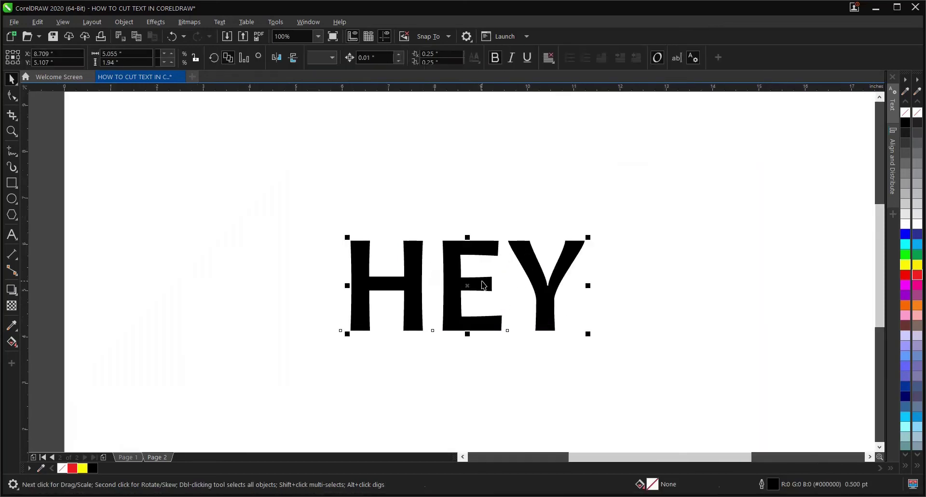
key(Escape)
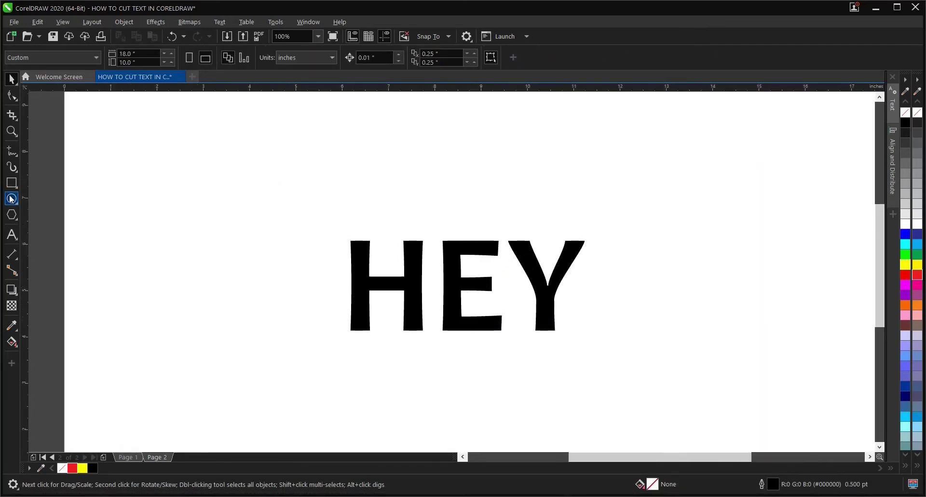
click(12, 198)
Step: Draw an ellipse, move it over the top of HEY, tilt it, and enlarge to about 139%
drag(267, 289, 483, 381)
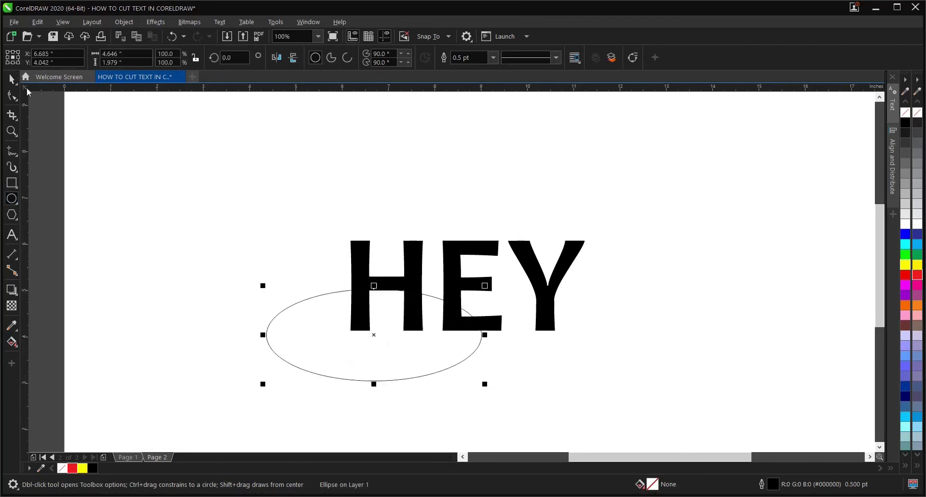
click(11, 79)
drag(391, 324, 411, 253)
click(411, 253)
mouse_move(508, 206)
mouse_down()
mouse_move(513, 191)
mouse_move(502, 193)
mouse_move(592, 157)
mouse_move(599, 166)
mouse_up()
click(479, 225)
drag(437, 230, 429, 218)
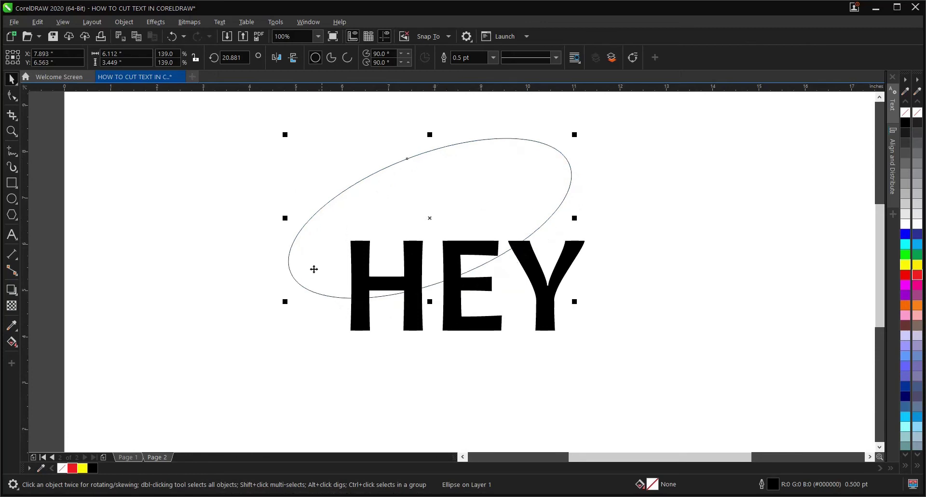
scroll(314, 268, down, 1)
Step: Undo a trial trim of HEY, then fill the ellipse red with no outline
drag(283, 193, 493, 368)
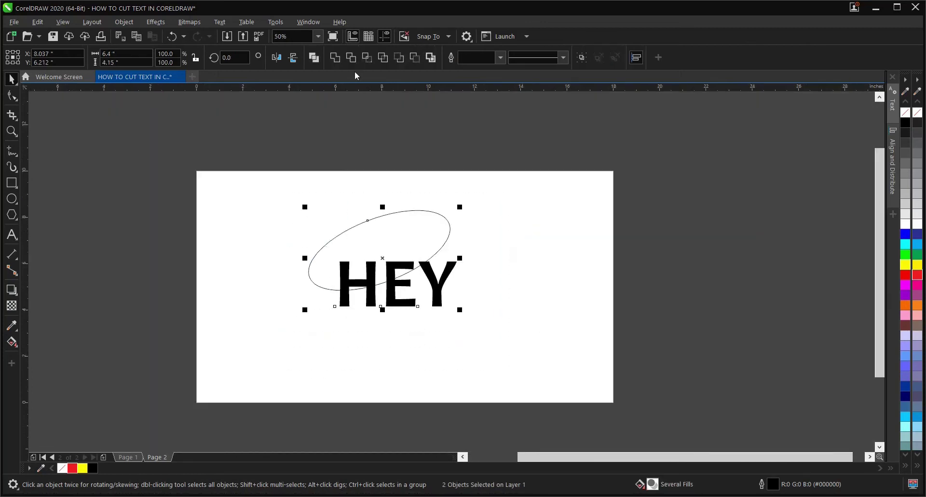
click(350, 63)
scroll(414, 273, up, 1)
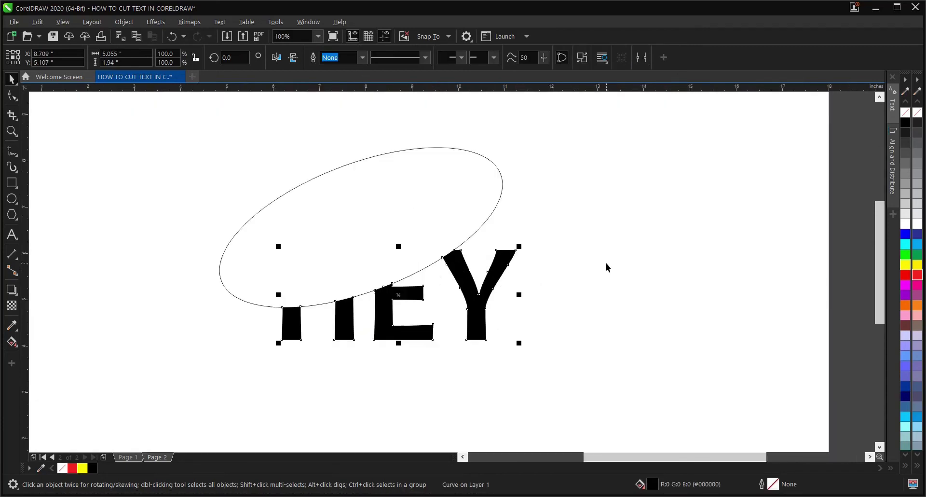
click(583, 274)
click(458, 216)
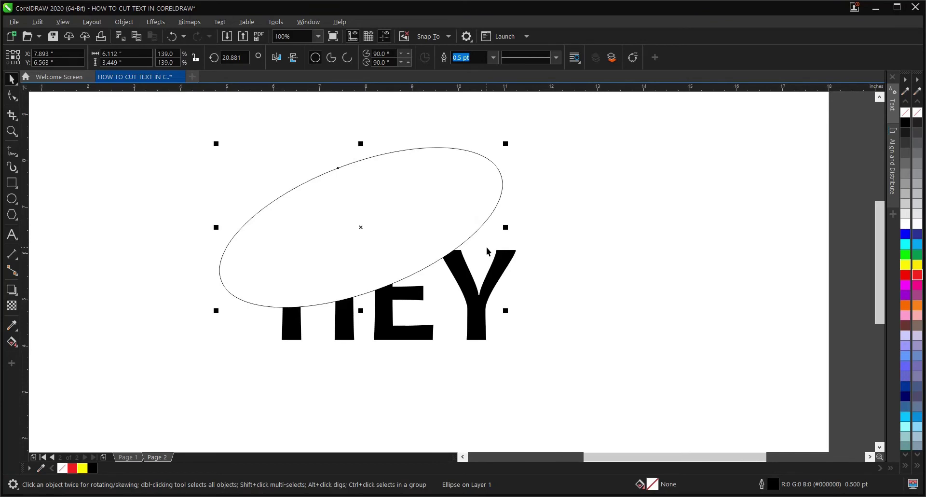
key(ctrl+z)
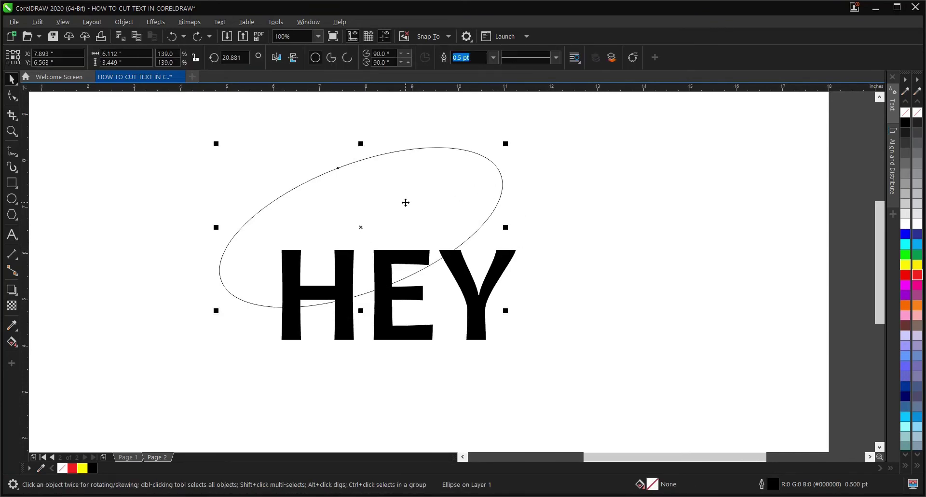
drag(420, 206, 380, 191)
key(ctrl+z)
click(72, 468)
right_click(61, 468)
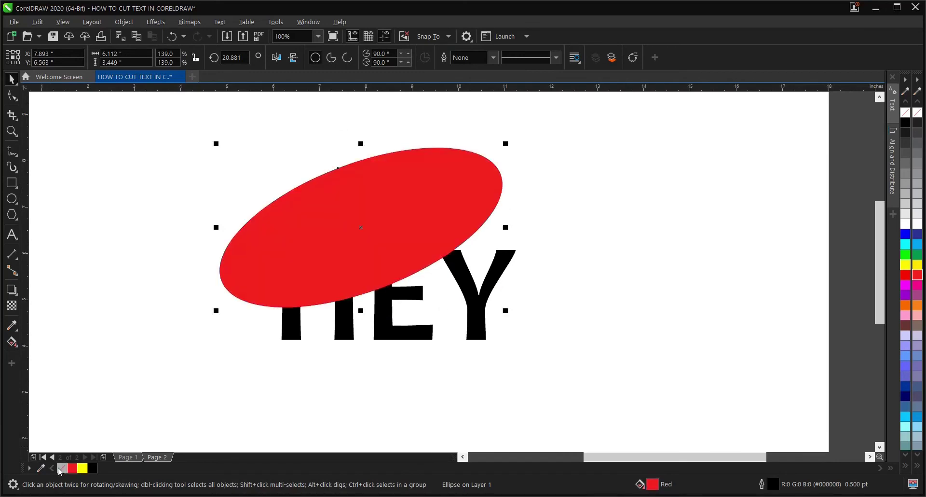
Step: Remove the stray yellow copy of the ellipse
scroll(507, 142, up, 1)
drag(506, 153, 500, 156)
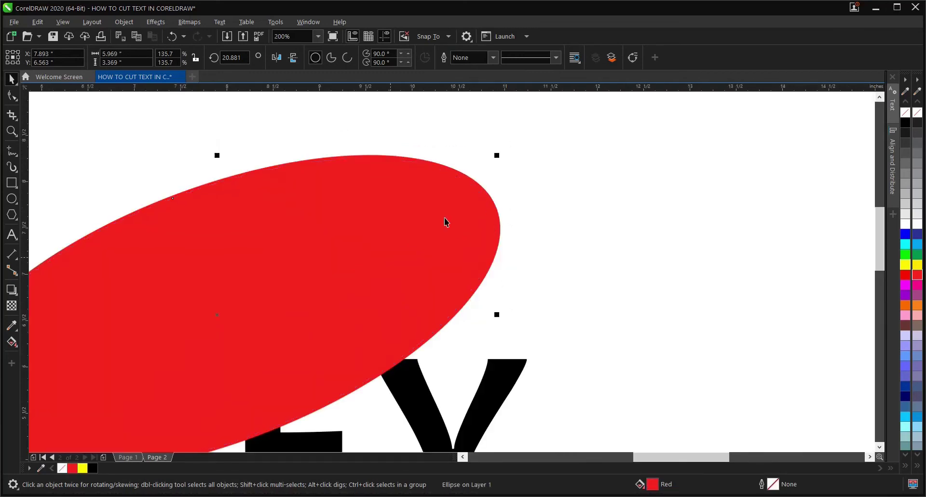
click(85, 468)
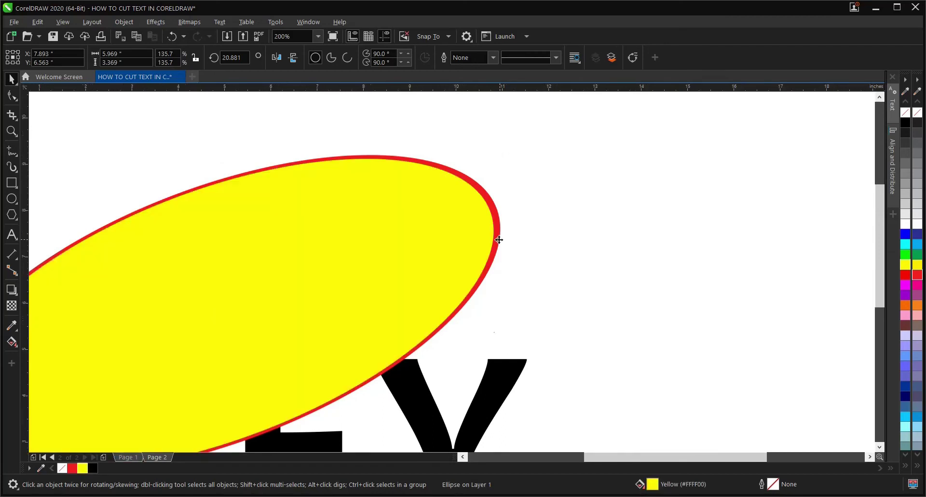
scroll(370, 309, down, 1)
drag(166, 163, 501, 394)
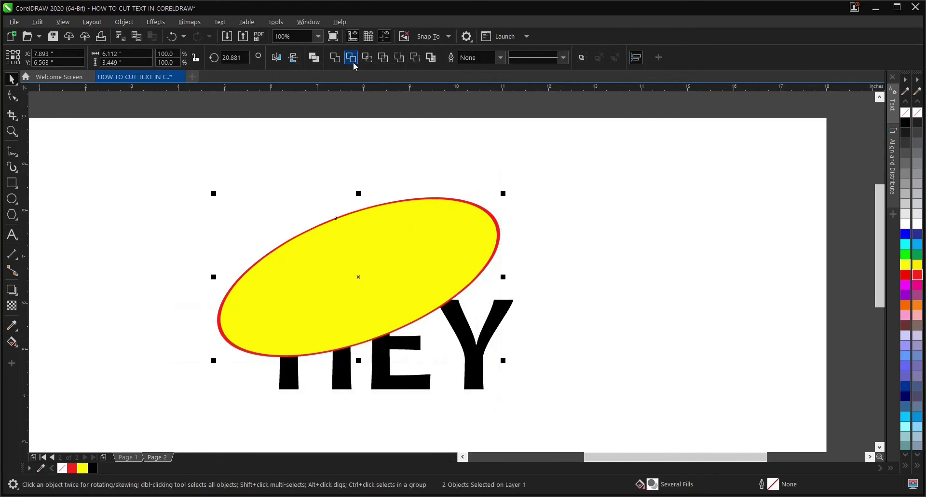
drag(479, 218, 651, 223)
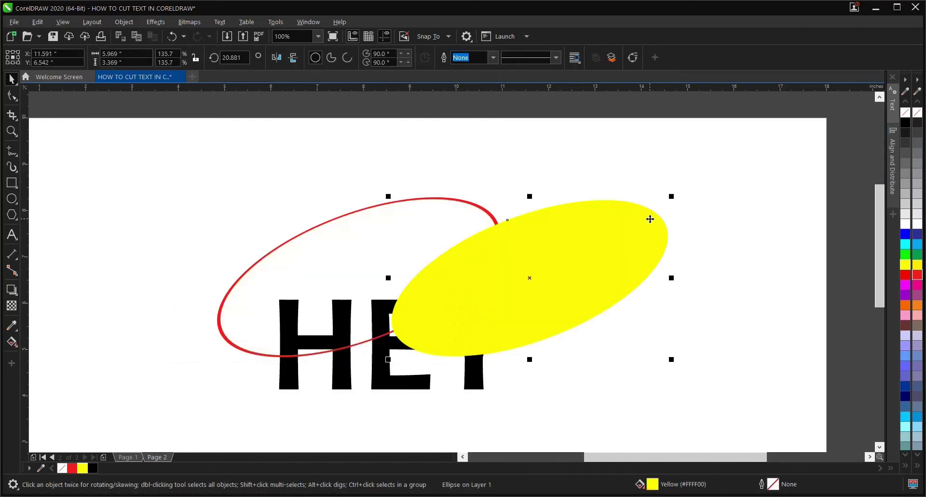
key(Delete)
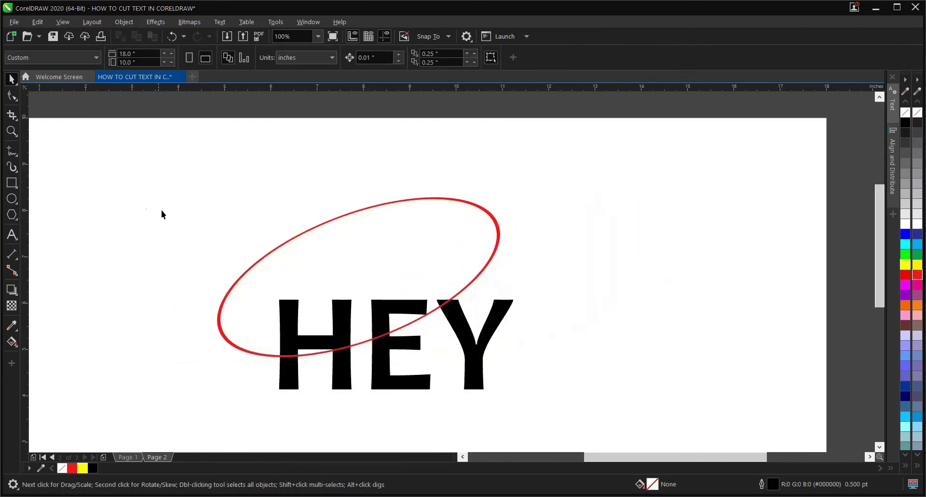
Step: Trim HEY with the red ellipse and move the ellipse away from the lettering
drag(113, 149, 570, 418)
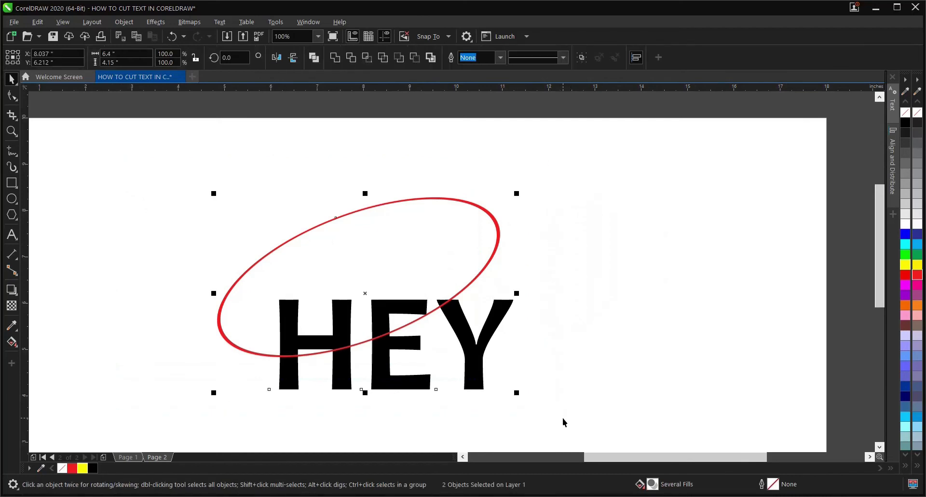
click(351, 57)
click(574, 232)
drag(494, 249, 335, 195)
click(385, 300)
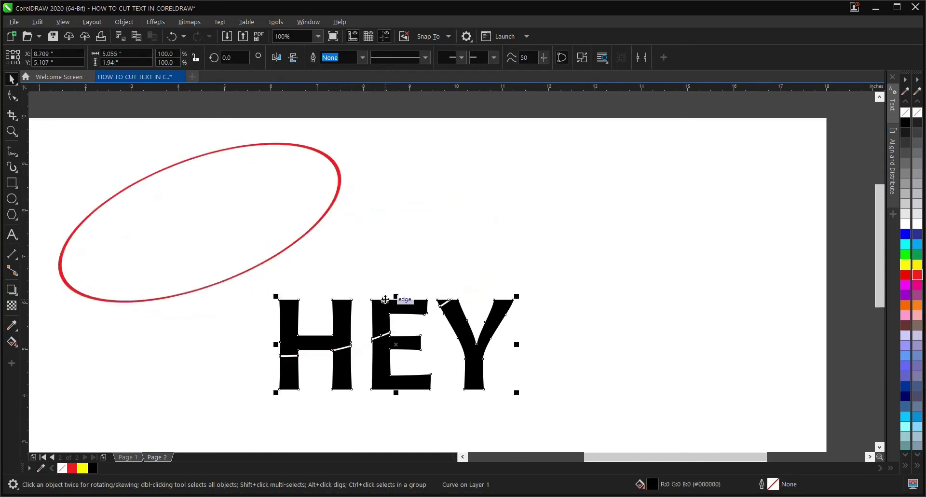
Step: Colour the upper pieces of the cut letters red
drag(496, 236, 212, 385)
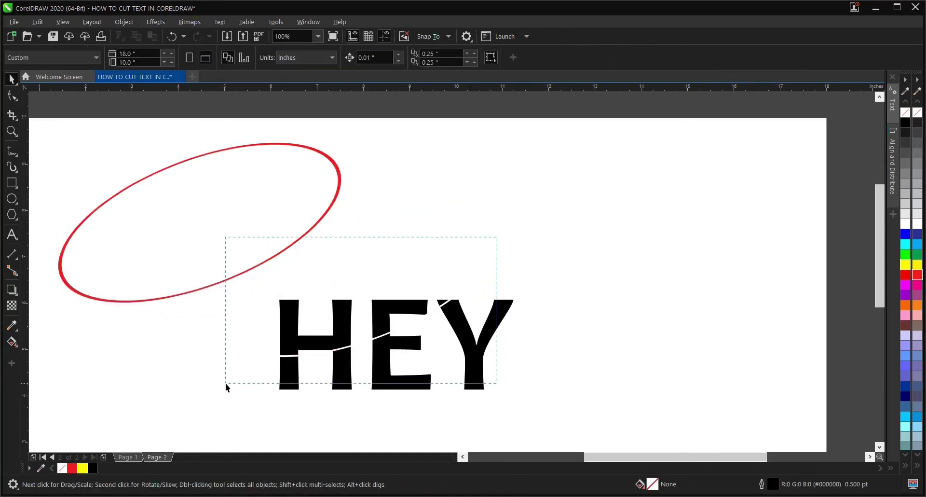
click(72, 467)
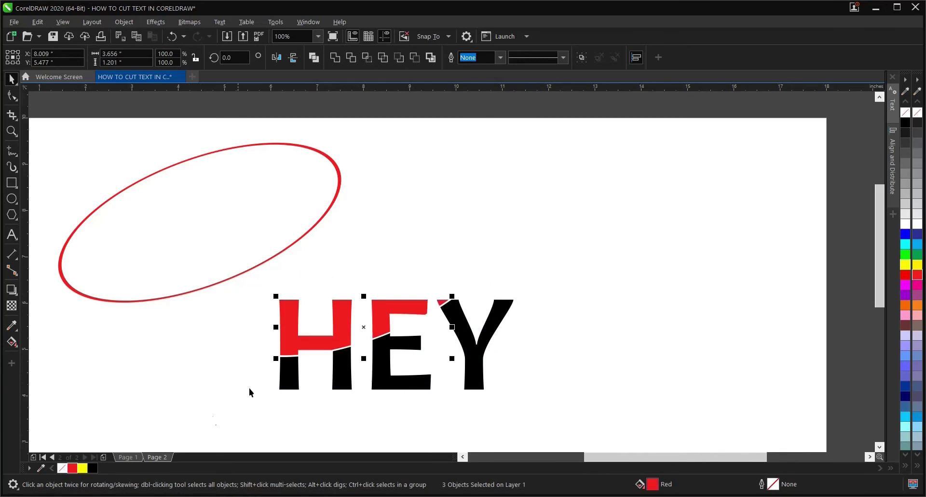
click(558, 337)
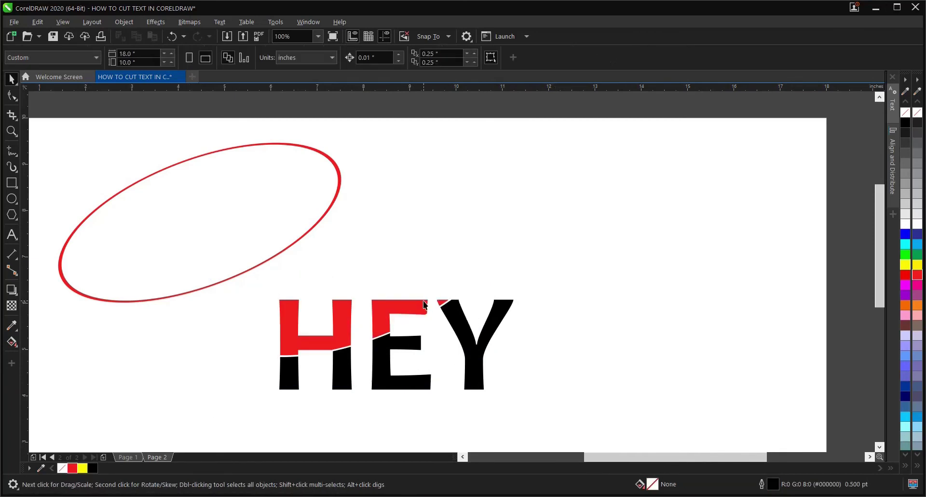
scroll(424, 290, down, 1)
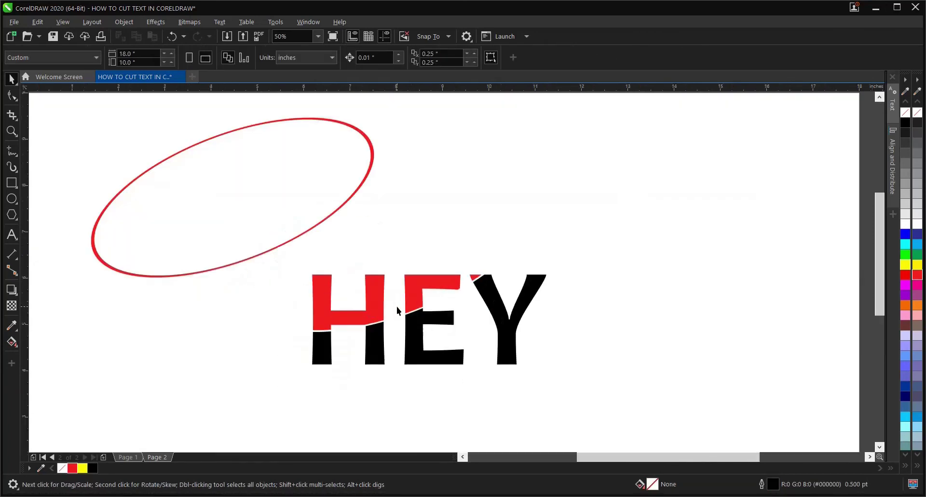
drag(415, 297, 439, 245)
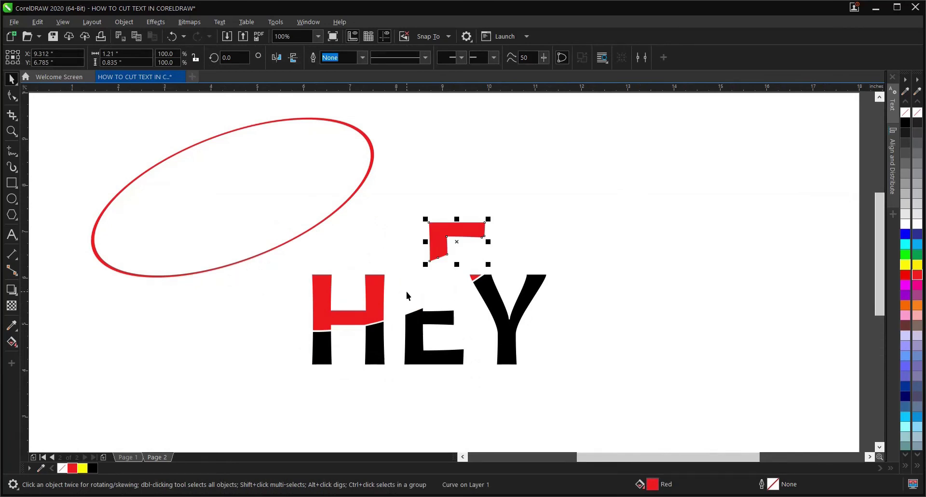
key(ctrl+z)
click(226, 425)
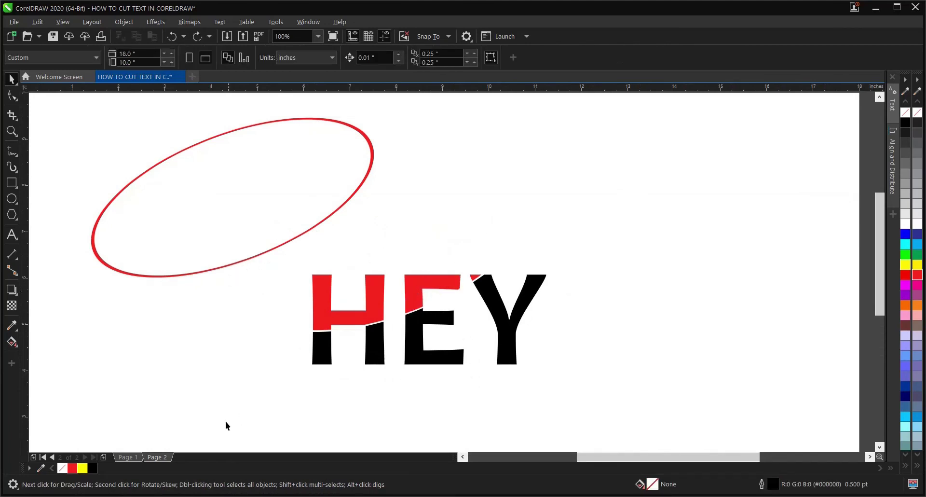
Step: Add a third page and type LU on it
click(103, 456)
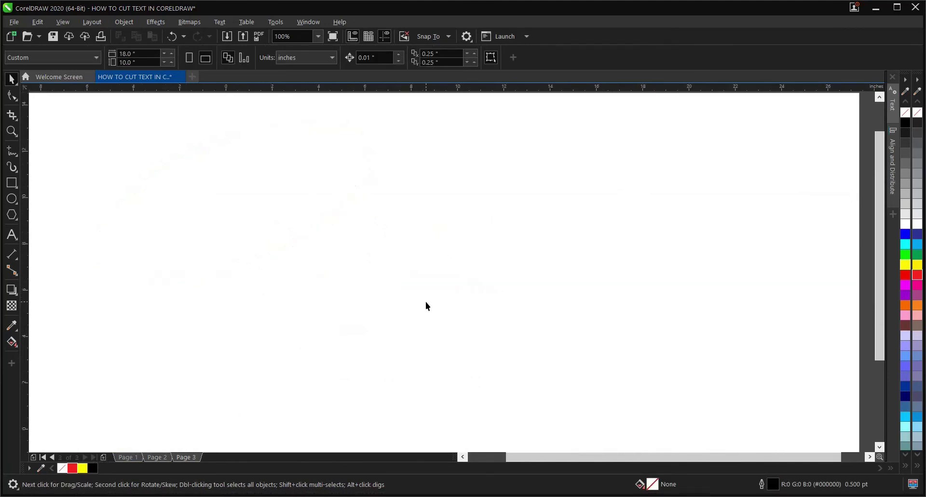
scroll(421, 305, down, 2)
scroll(406, 342, up, 2)
scroll(426, 253, down, 2)
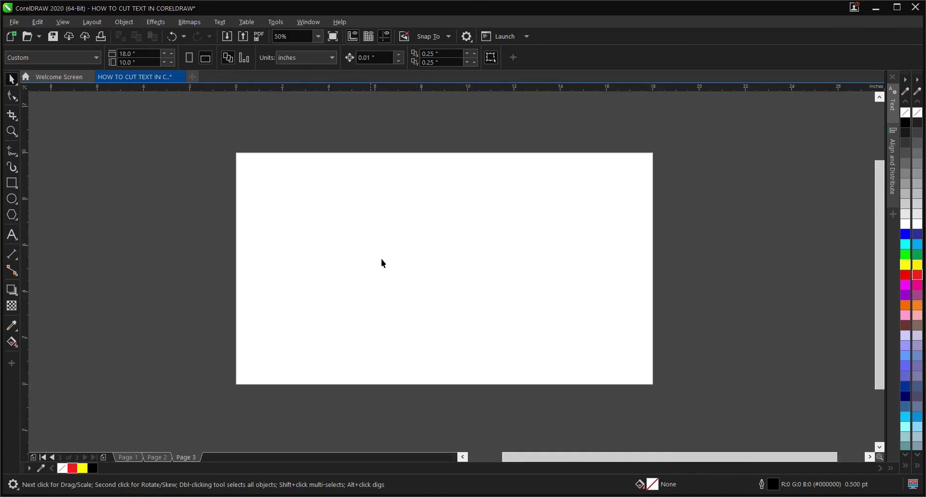
click(12, 235)
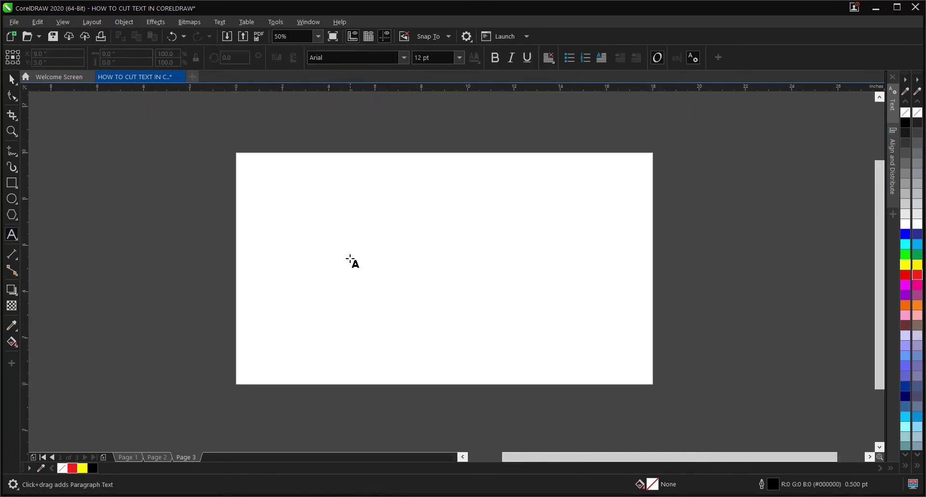
scroll(406, 258, up, 2)
click(389, 267)
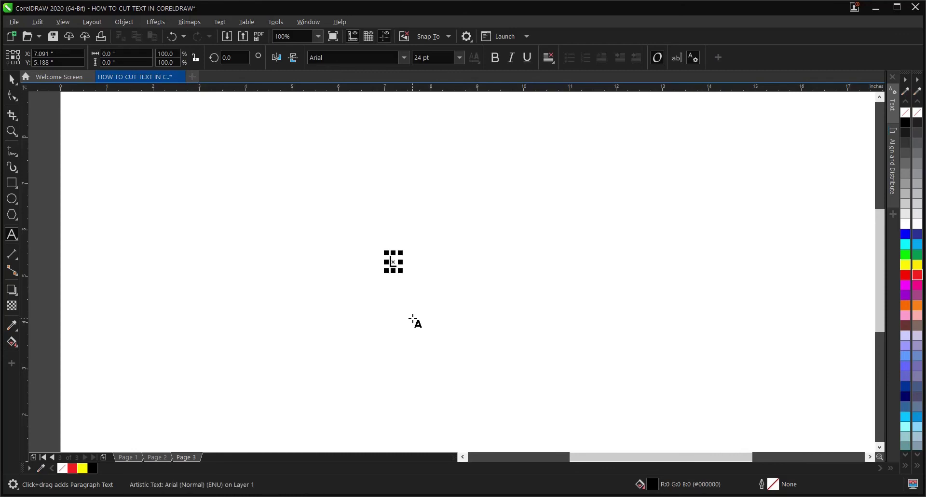
text(U)
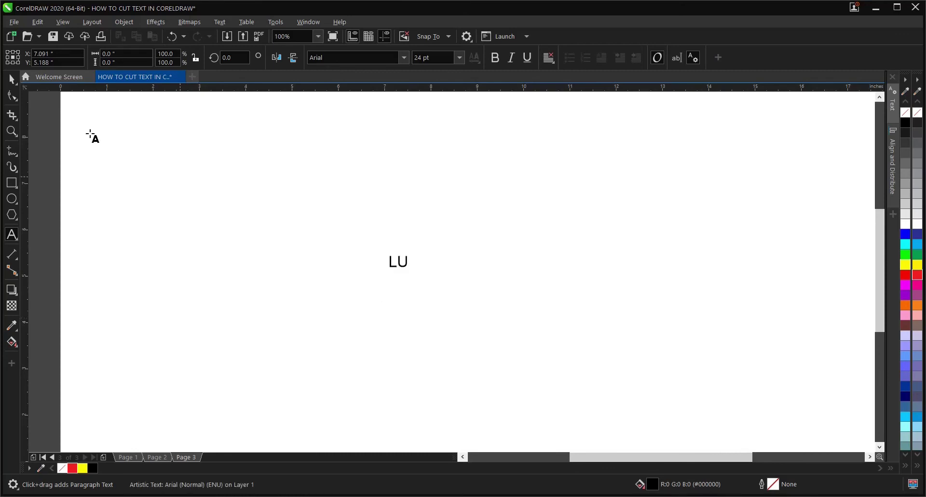
Step: Set the LU text to Candara, enlarge it several times over, and select both letters
click(11, 78)
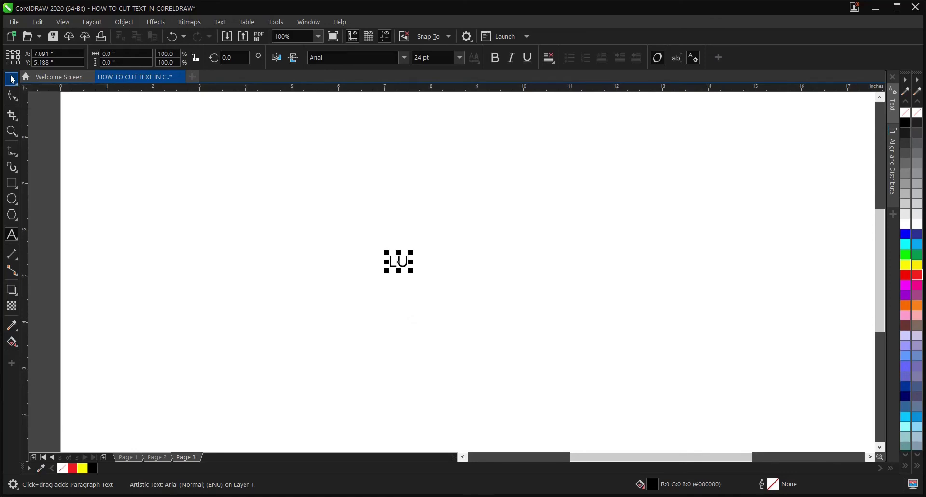
scroll(414, 277, up, 1)
click(411, 265)
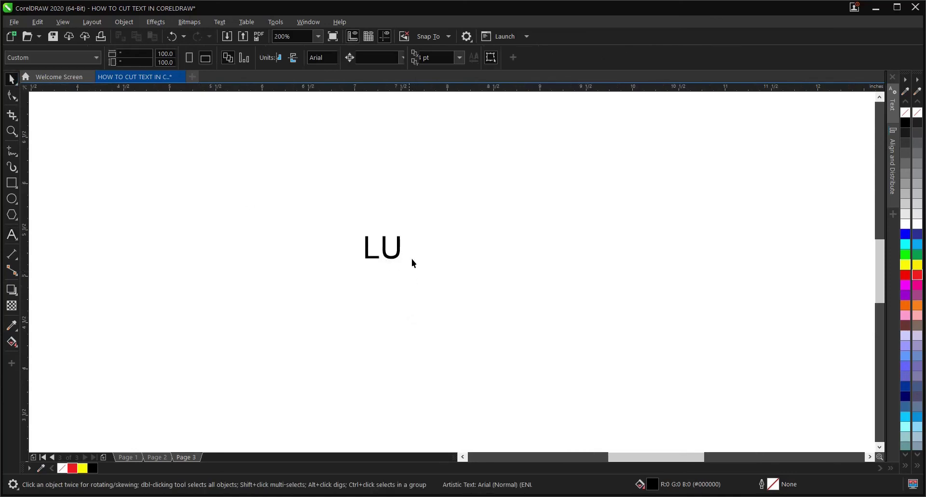
click(386, 247)
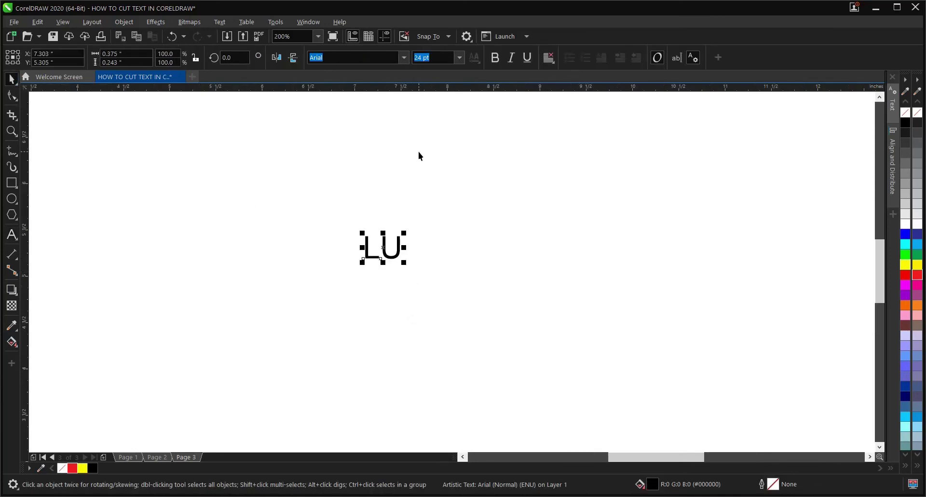
click(405, 58)
click(373, 90)
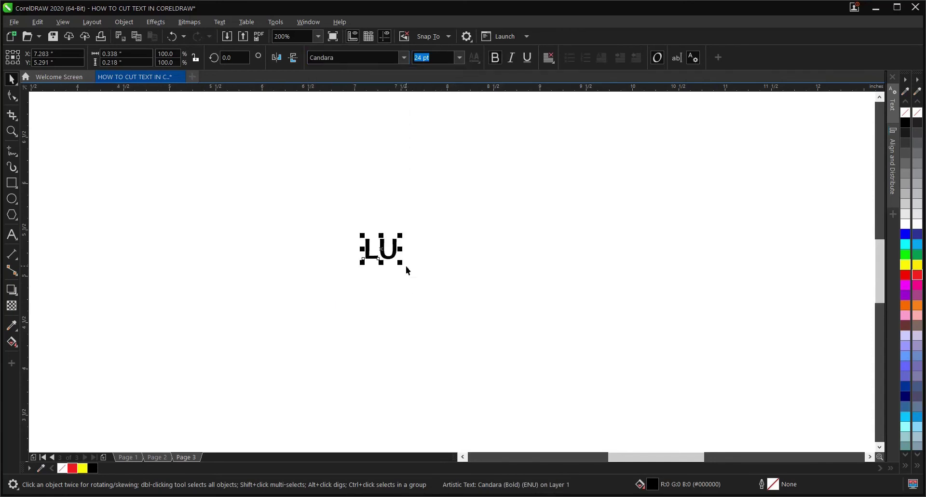
drag(400, 261, 501, 338)
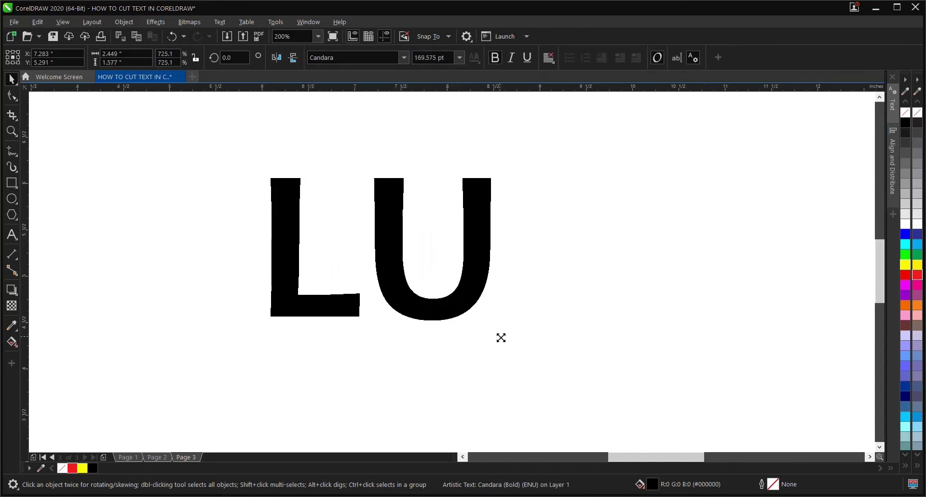
click(369, 305)
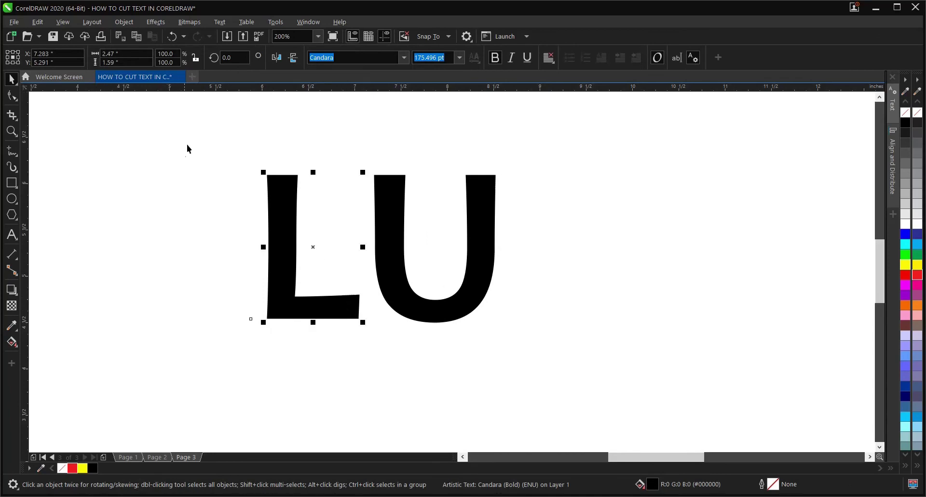
mouse_move(187, 143)
mouse_down()
mouse_move(767, 439)
mouse_move(763, 432)
mouse_up()
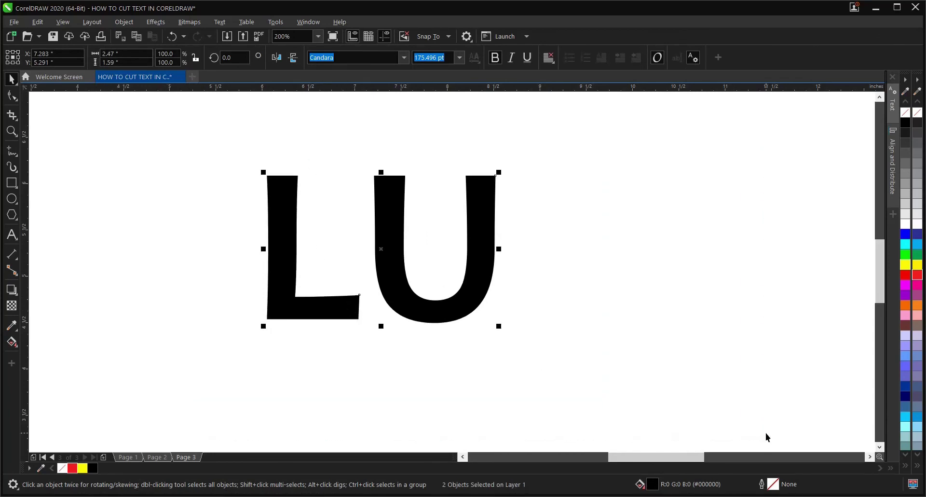
Step: Reposition the L so the U overlaps its upright
click(533, 240)
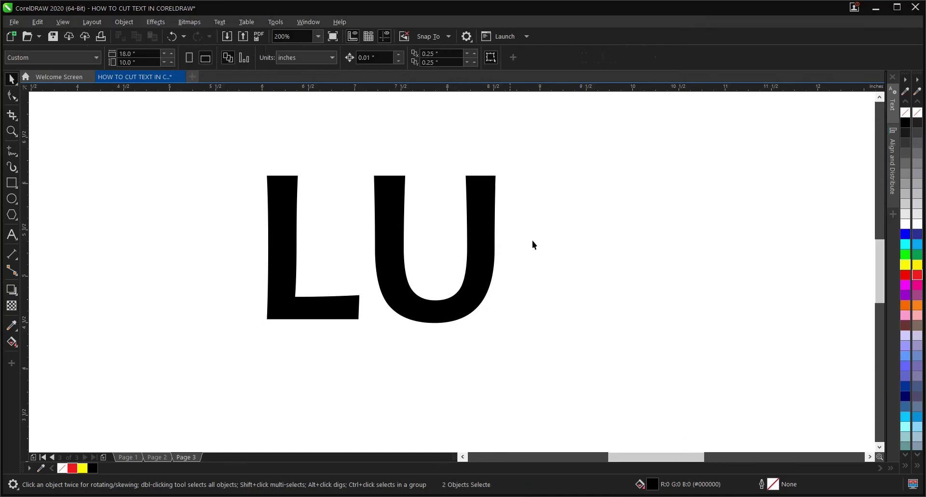
click(351, 311)
drag(349, 310, 643, 391)
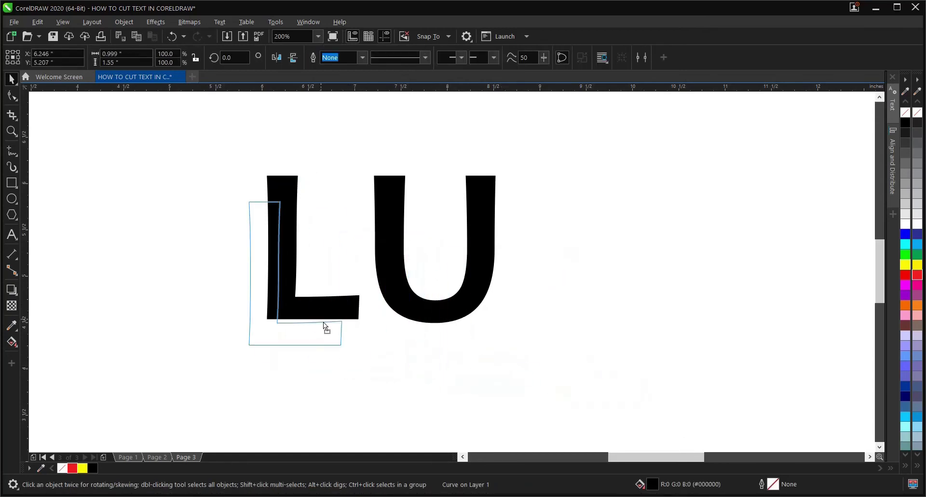
mouse_move(643, 391)
mouse_down()
mouse_move(348, 304)
mouse_move(212, 313)
mouse_up()
click(390, 298)
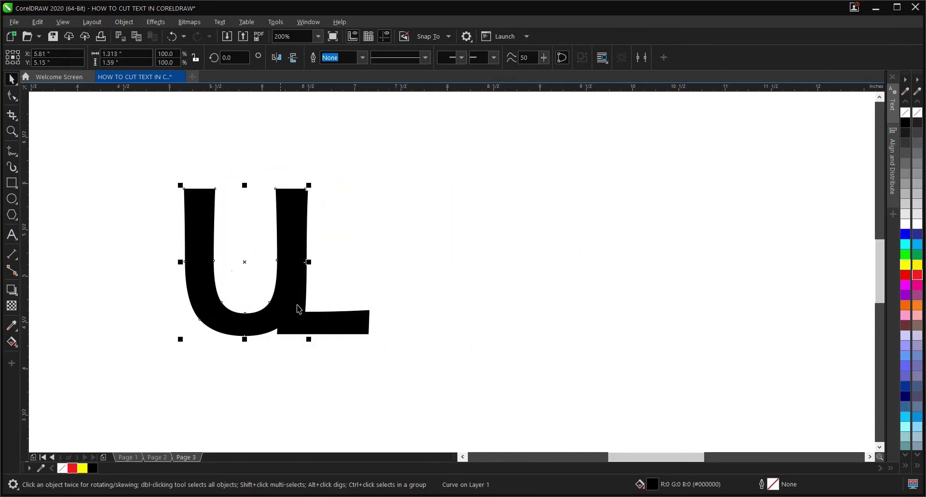
Step: Trim the L with the U's shape, leaving a curved gap
drag(140, 168, 347, 387)
drag(150, 157, 515, 395)
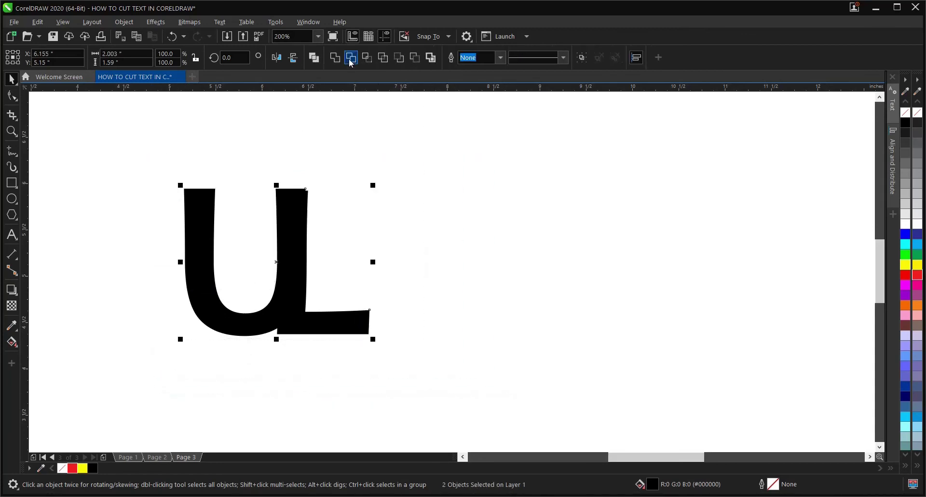
click(351, 62)
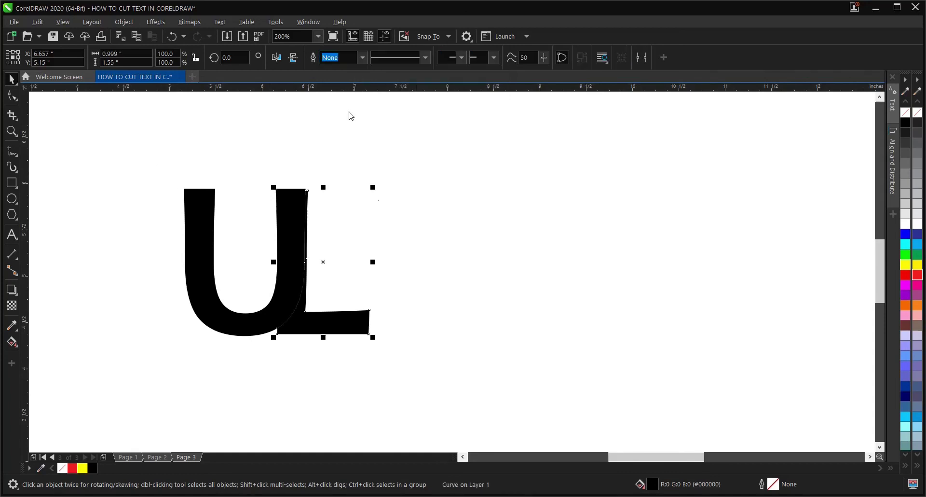
click(325, 276)
scroll(287, 288, up, 1)
click(300, 310)
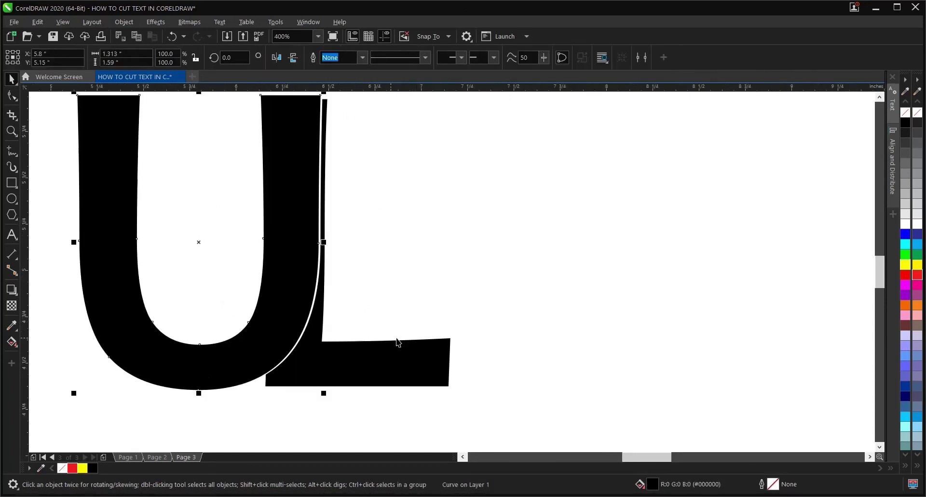
scroll(397, 340, down, 1)
click(444, 295)
Step: Zoom in on the letters and fill the U red
key(z)
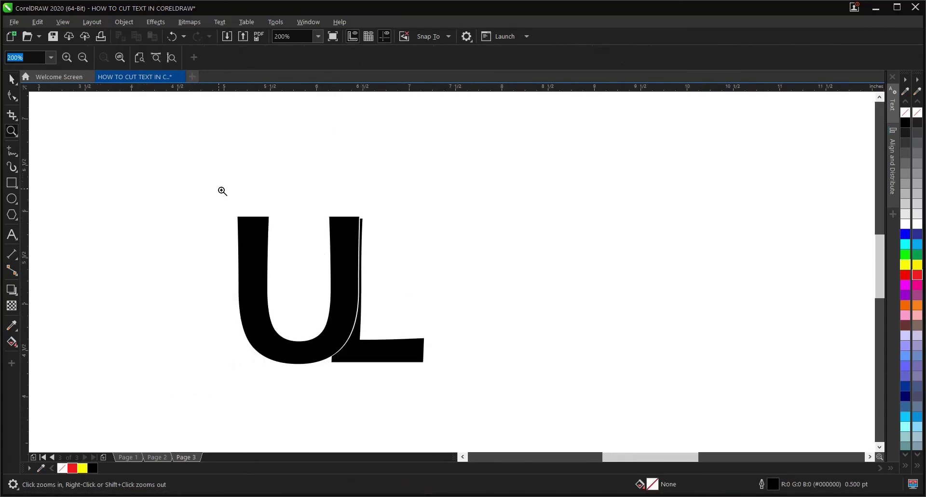
drag(219, 191, 497, 407)
key(space)
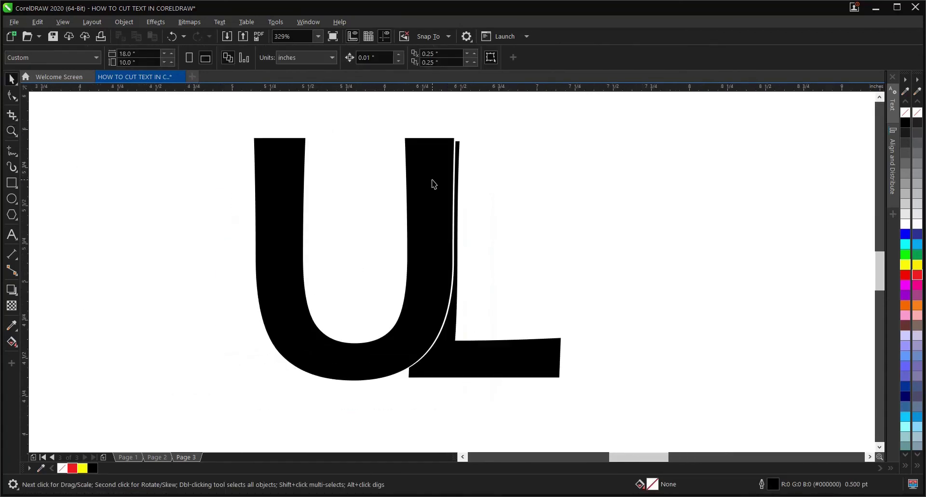
click(429, 190)
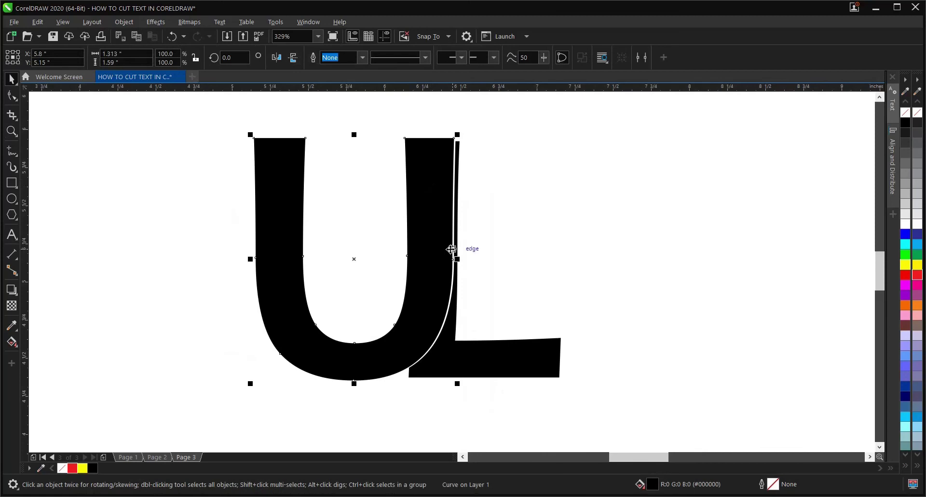
click(75, 468)
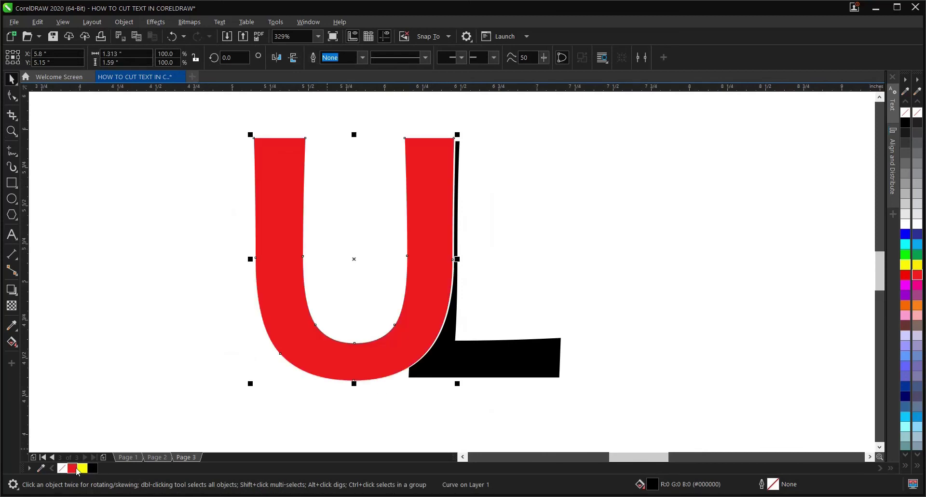
click(140, 366)
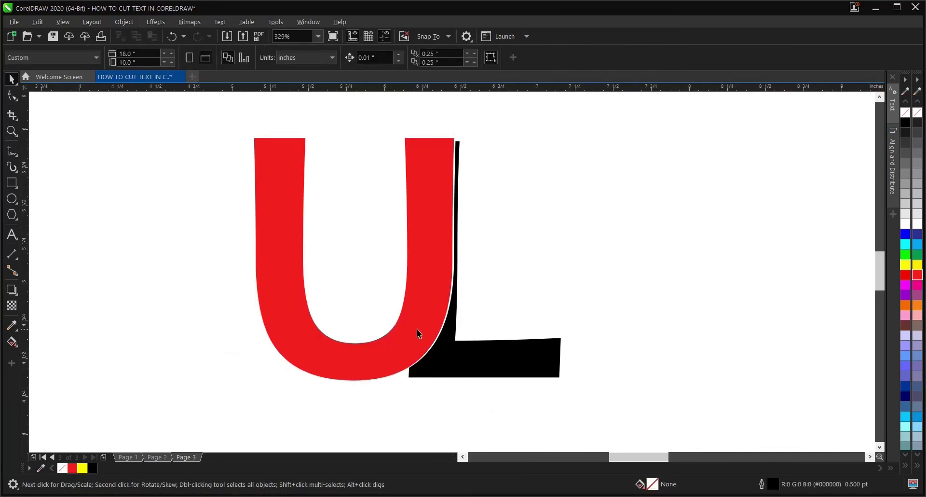
Step: Fit the page in view and move the U and L together to the right
scroll(415, 332, down, 1)
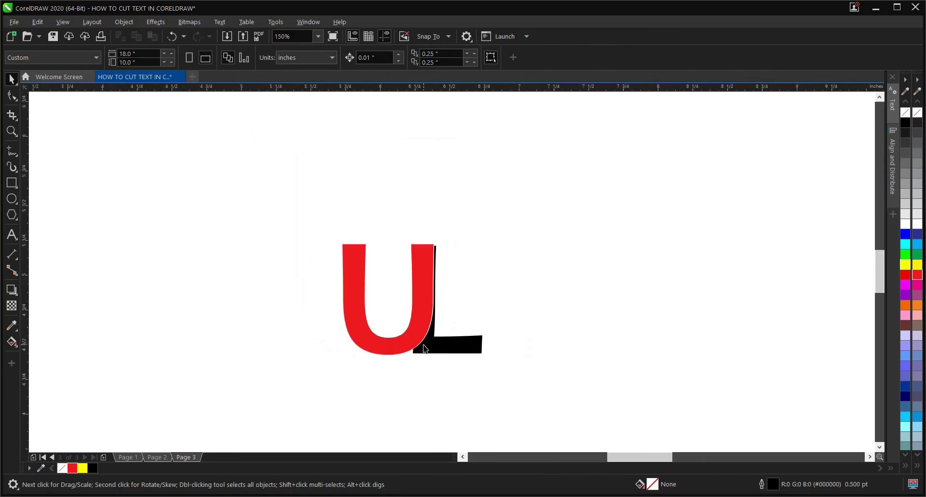
scroll(427, 348, down, 3)
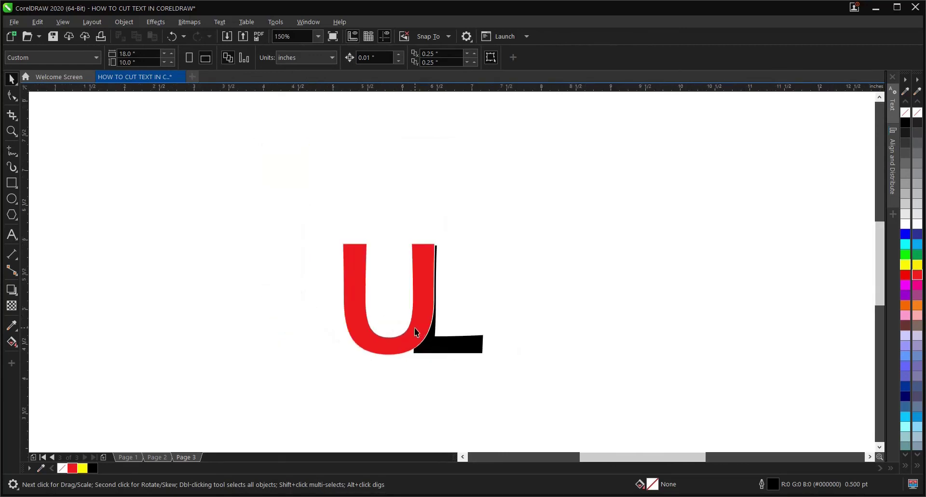
click(317, 36)
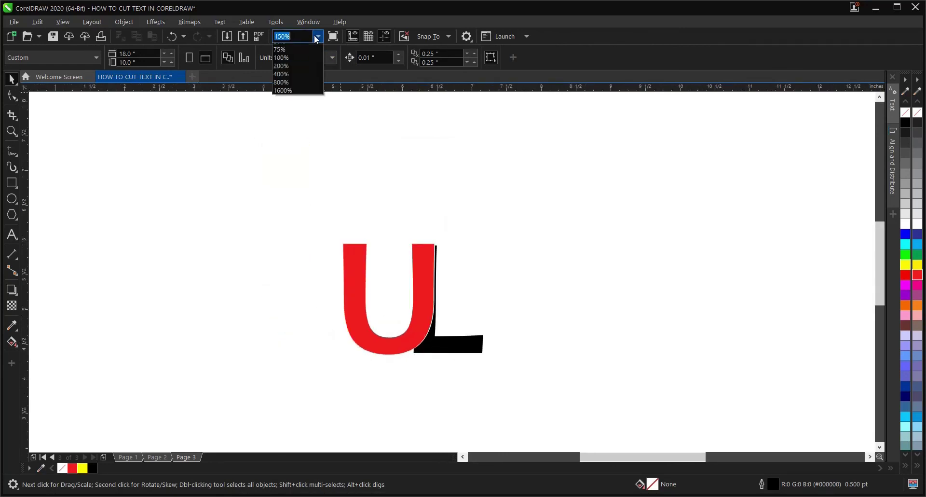
click(306, 56)
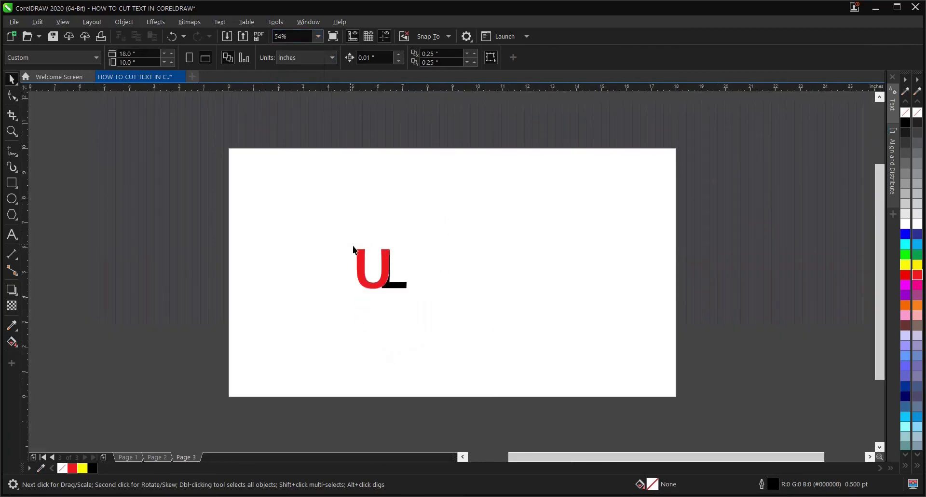
drag(331, 213, 471, 339)
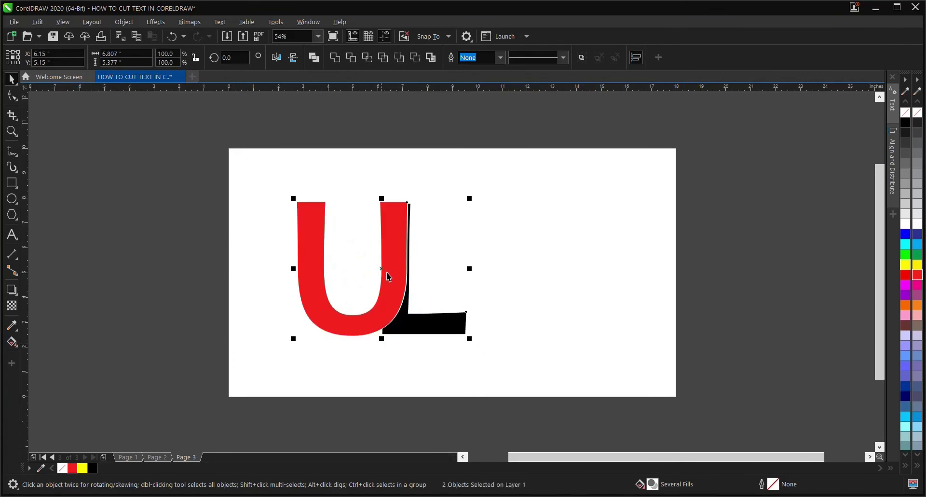
drag(383, 268, 444, 273)
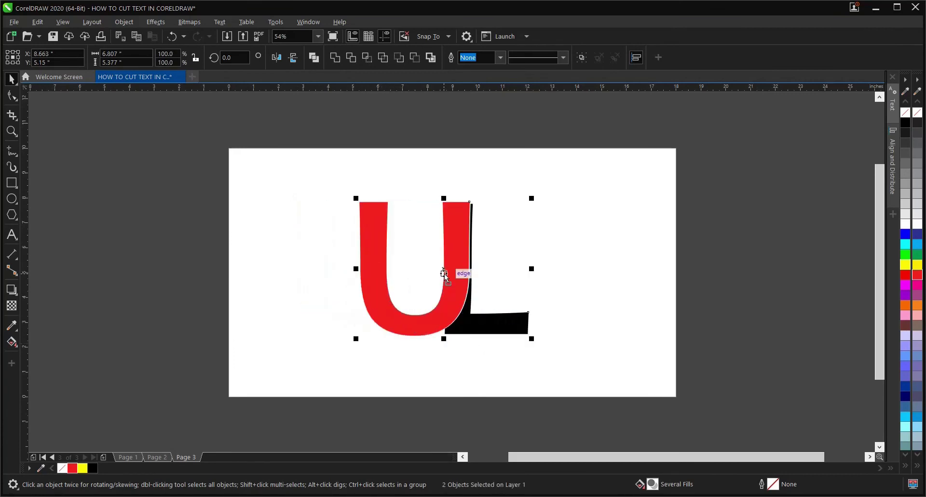
click(571, 243)
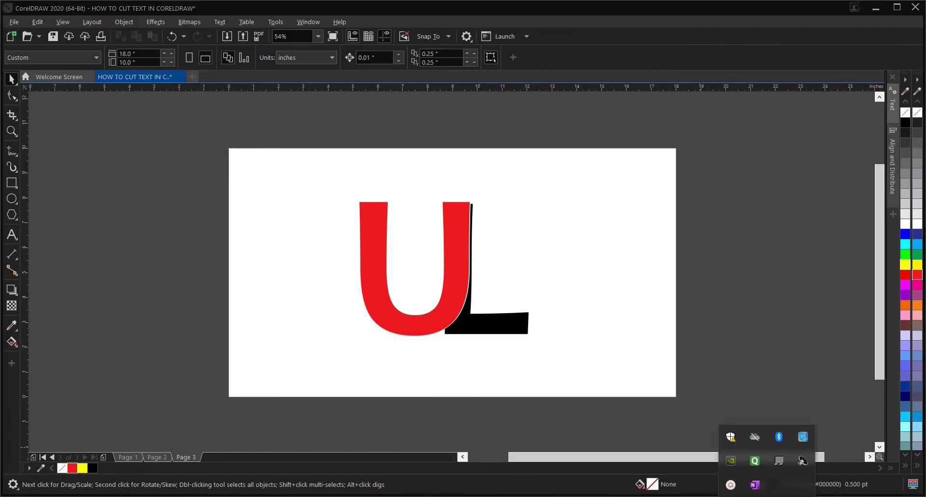
click(731, 485)
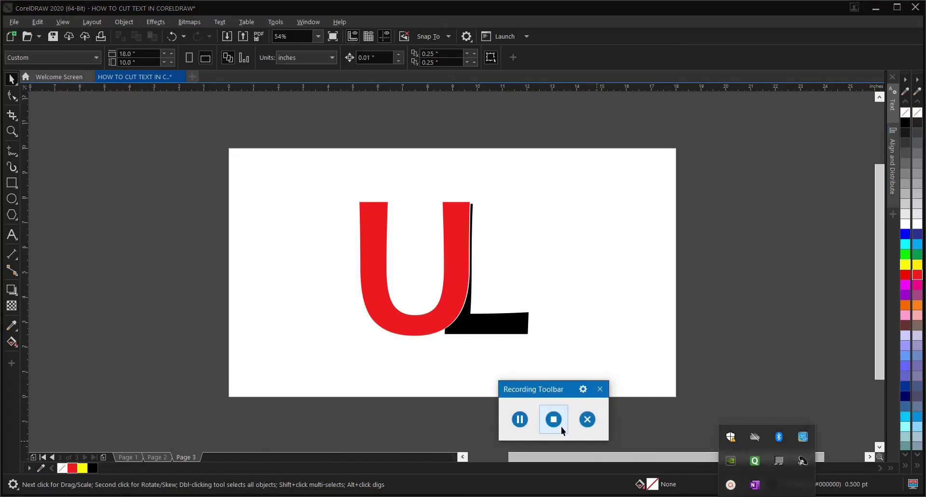